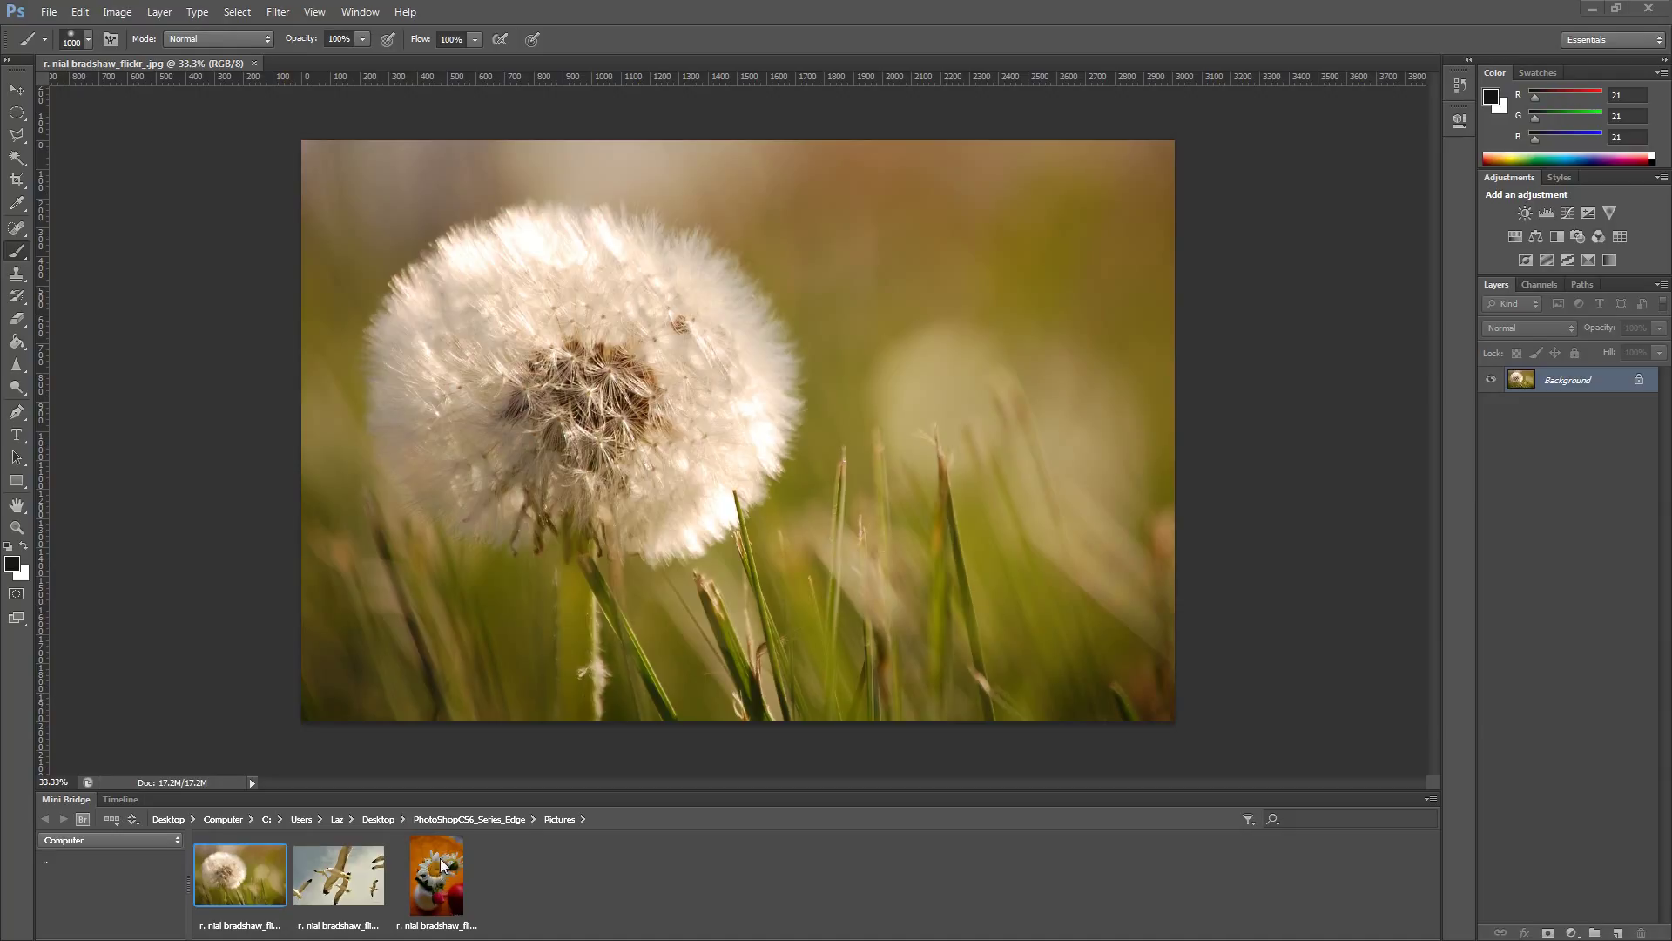
Step: Open the daisy photo from Mini Bridge, close the dandelion document, and zoom in twice
{"action": "left_click", "coordinate": [442, 880]}
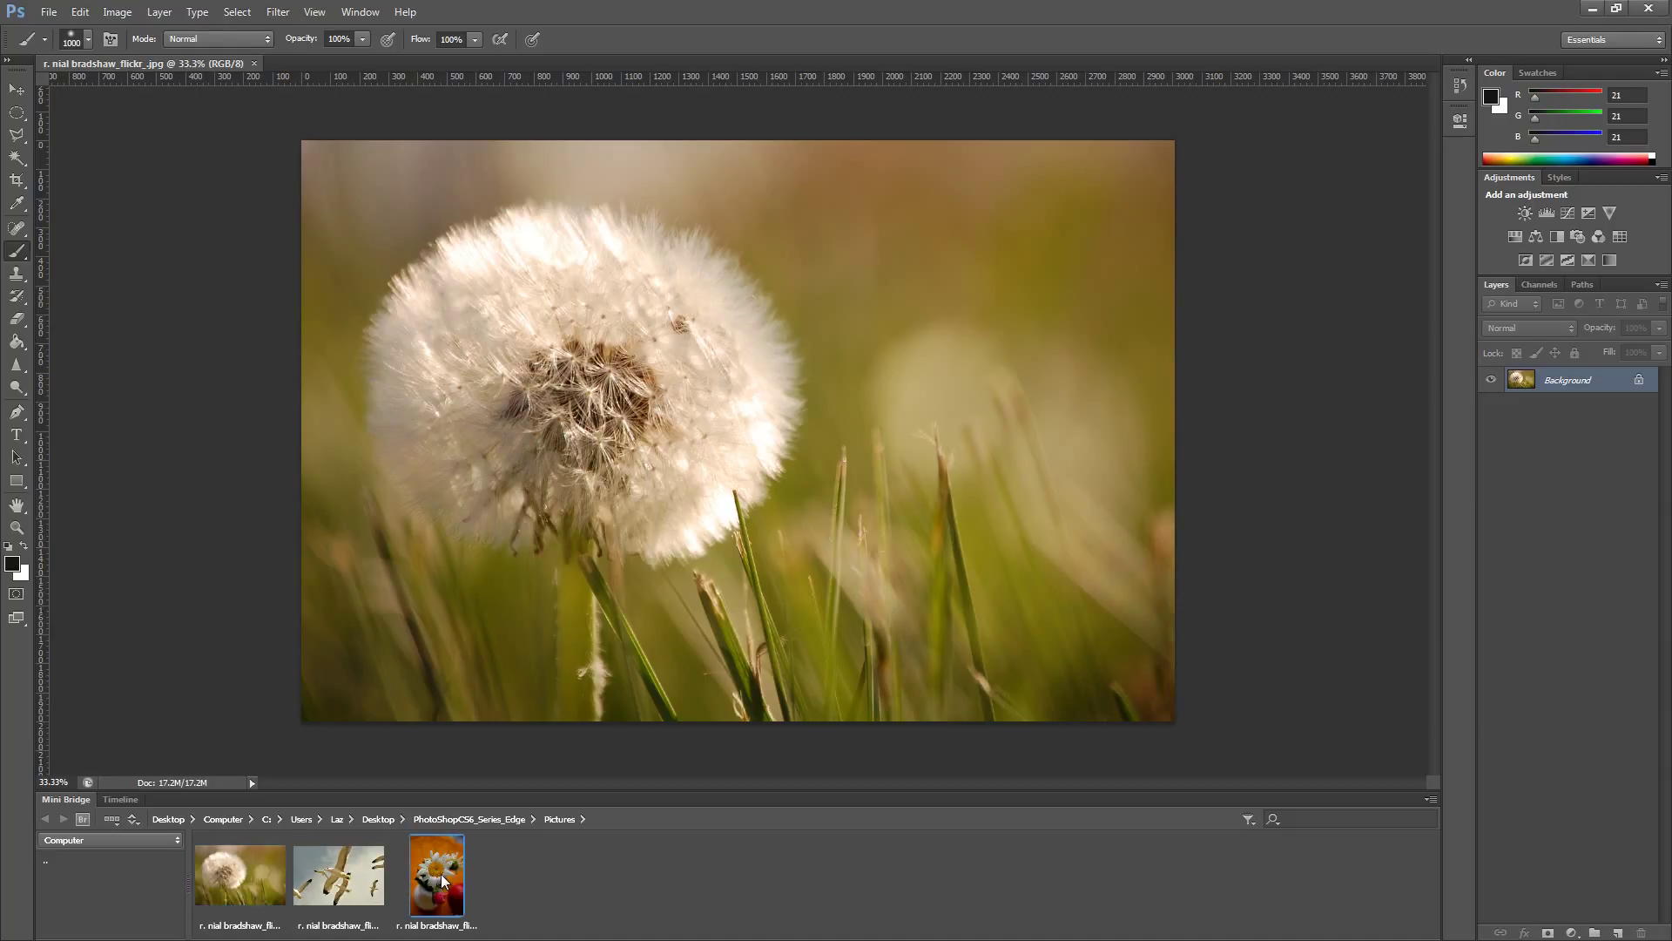
{"action": "double_click", "coordinate": [442, 880]}
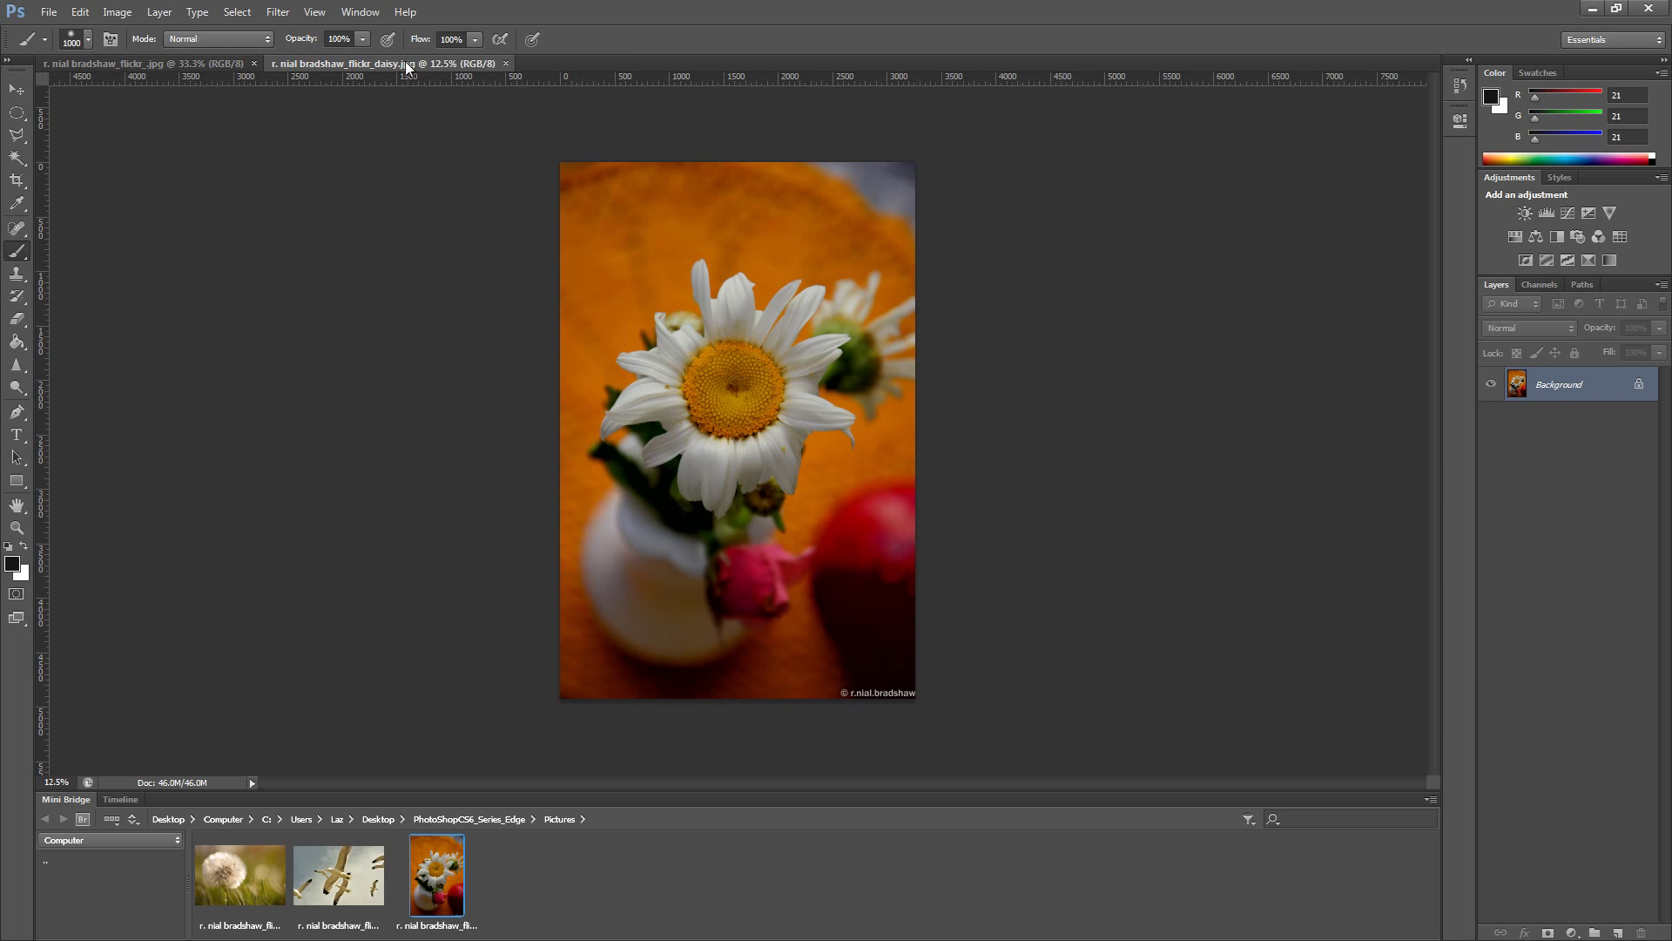
{"action": "left_click", "coordinate": [226, 62]}
{"action": "left_click", "coordinate": [305, 63]}
{"action": "left_click", "coordinate": [217, 62]}
{"action": "left_click", "coordinate": [254, 63]}
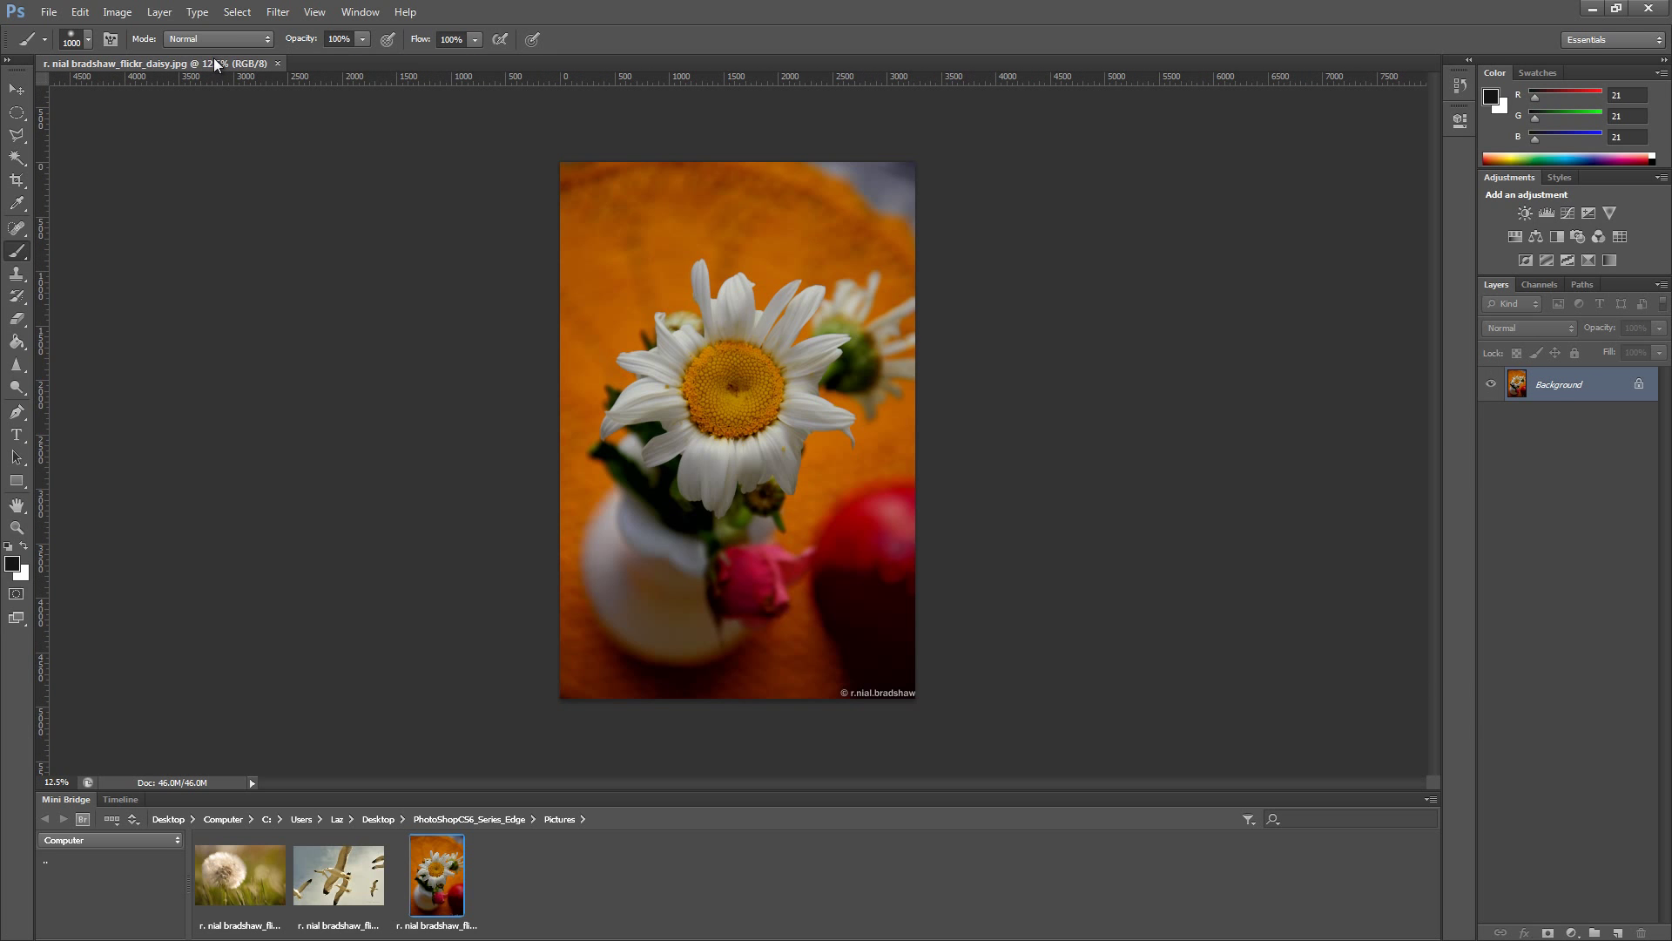
{"action": "key", "text": "ctrl+plus"}
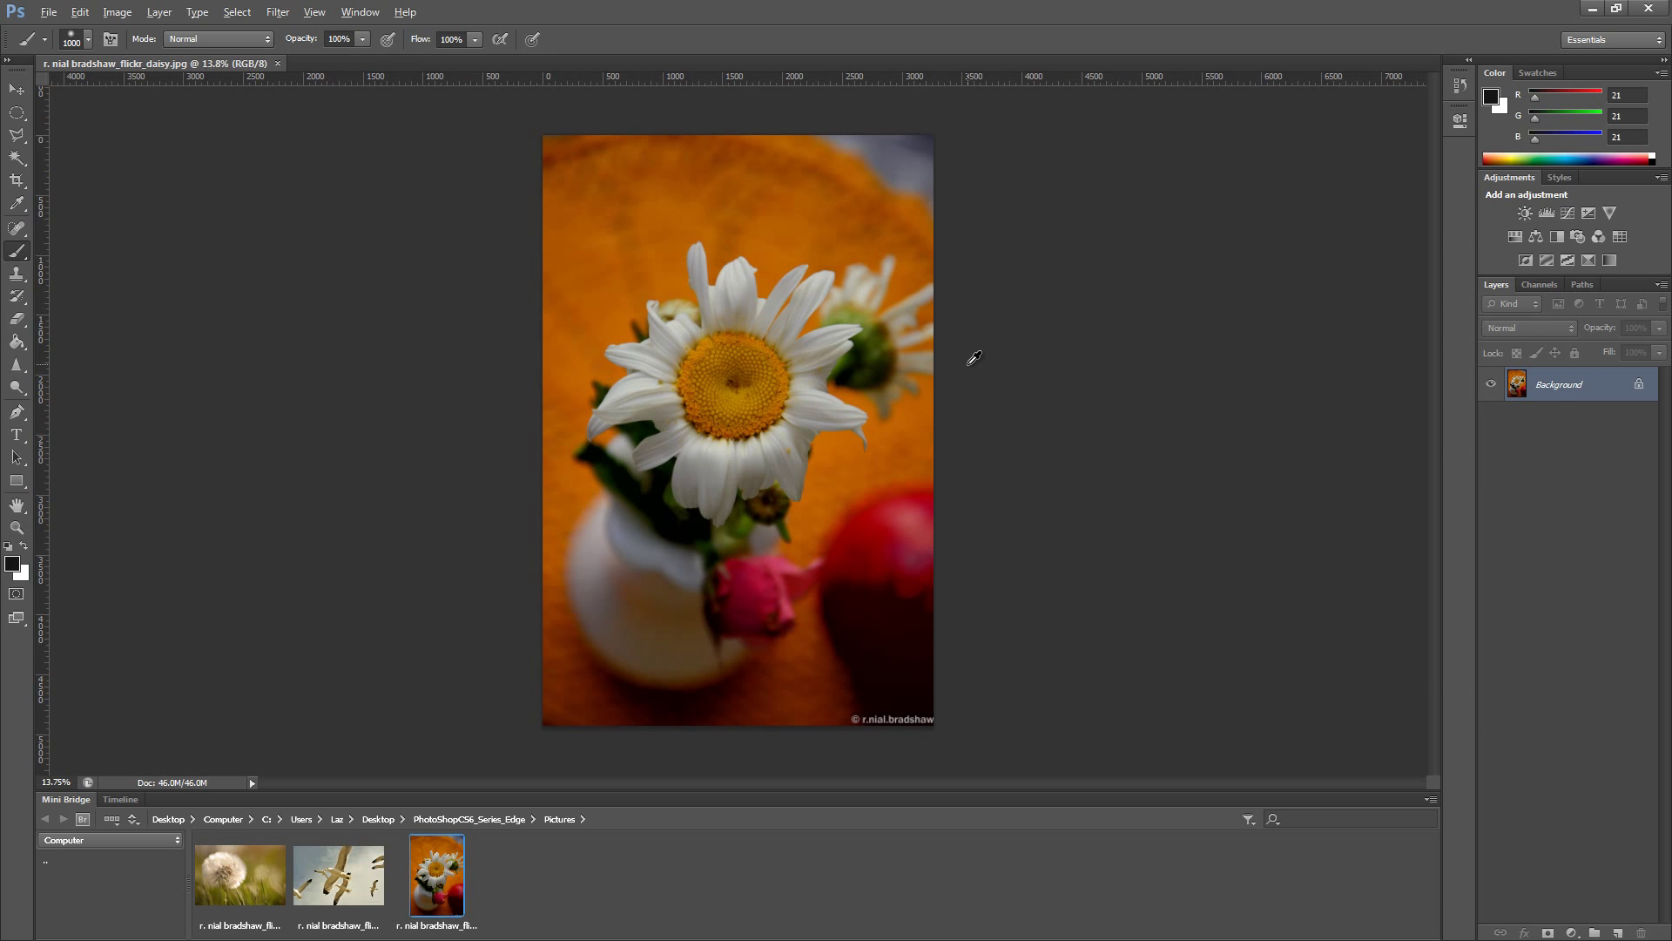
{"action": "key", "text": "ctrl+plus"}
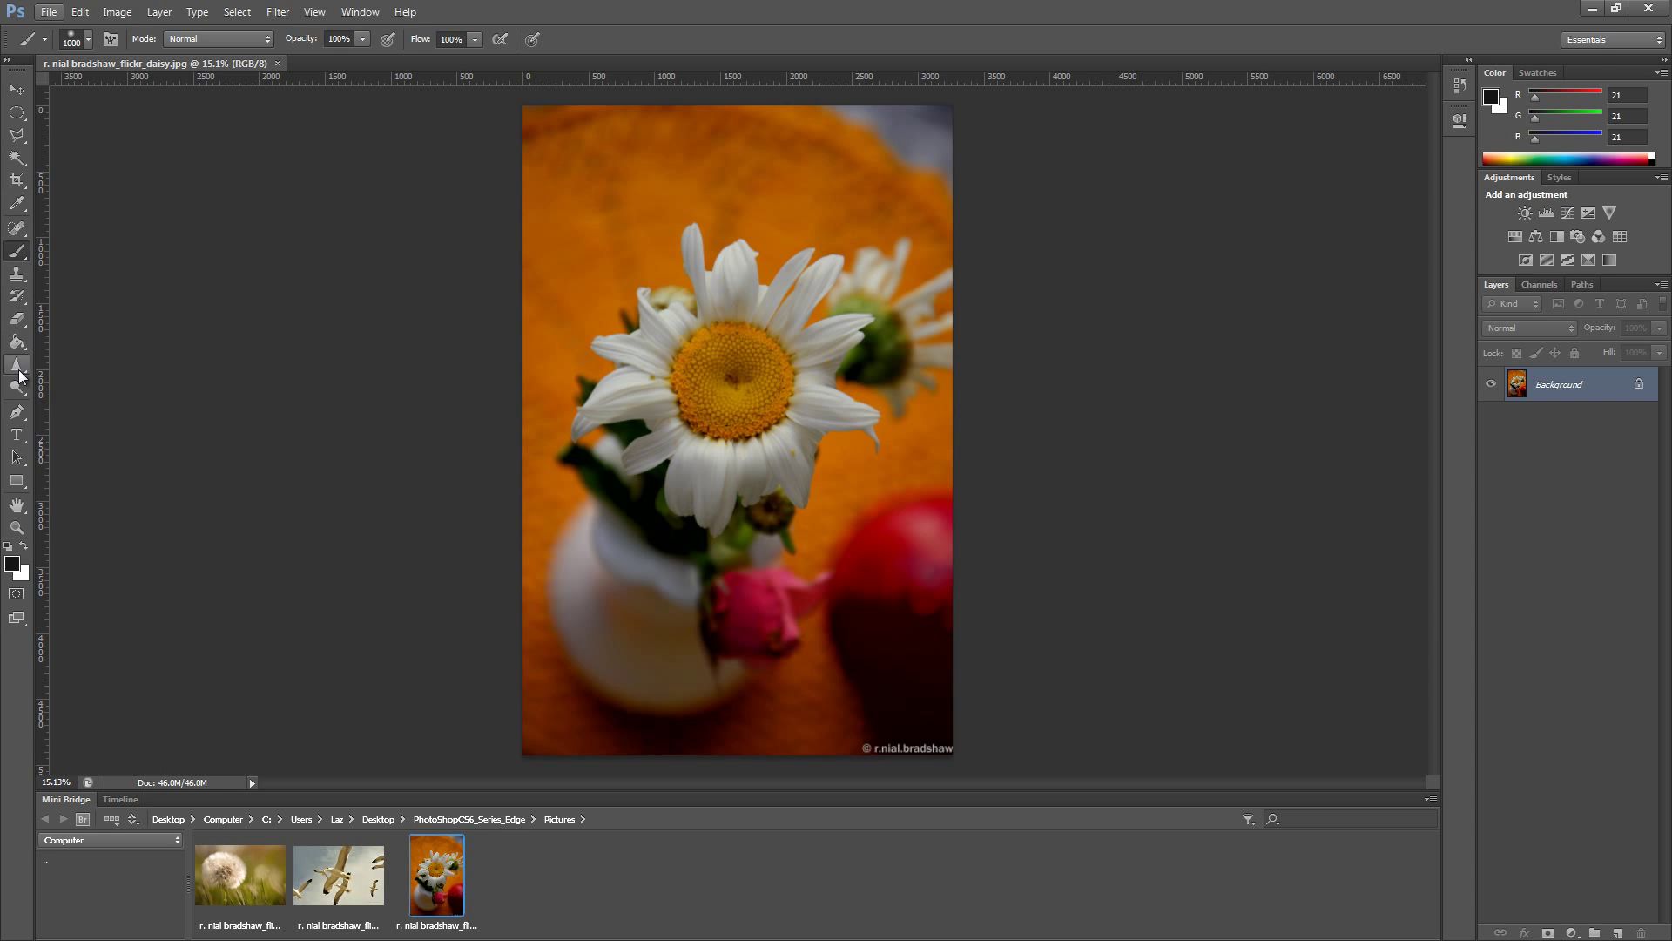
Step: Show the Marquee tool flyout with its selection shape variants
{"action": "left_click", "coordinate": [18, 118]}
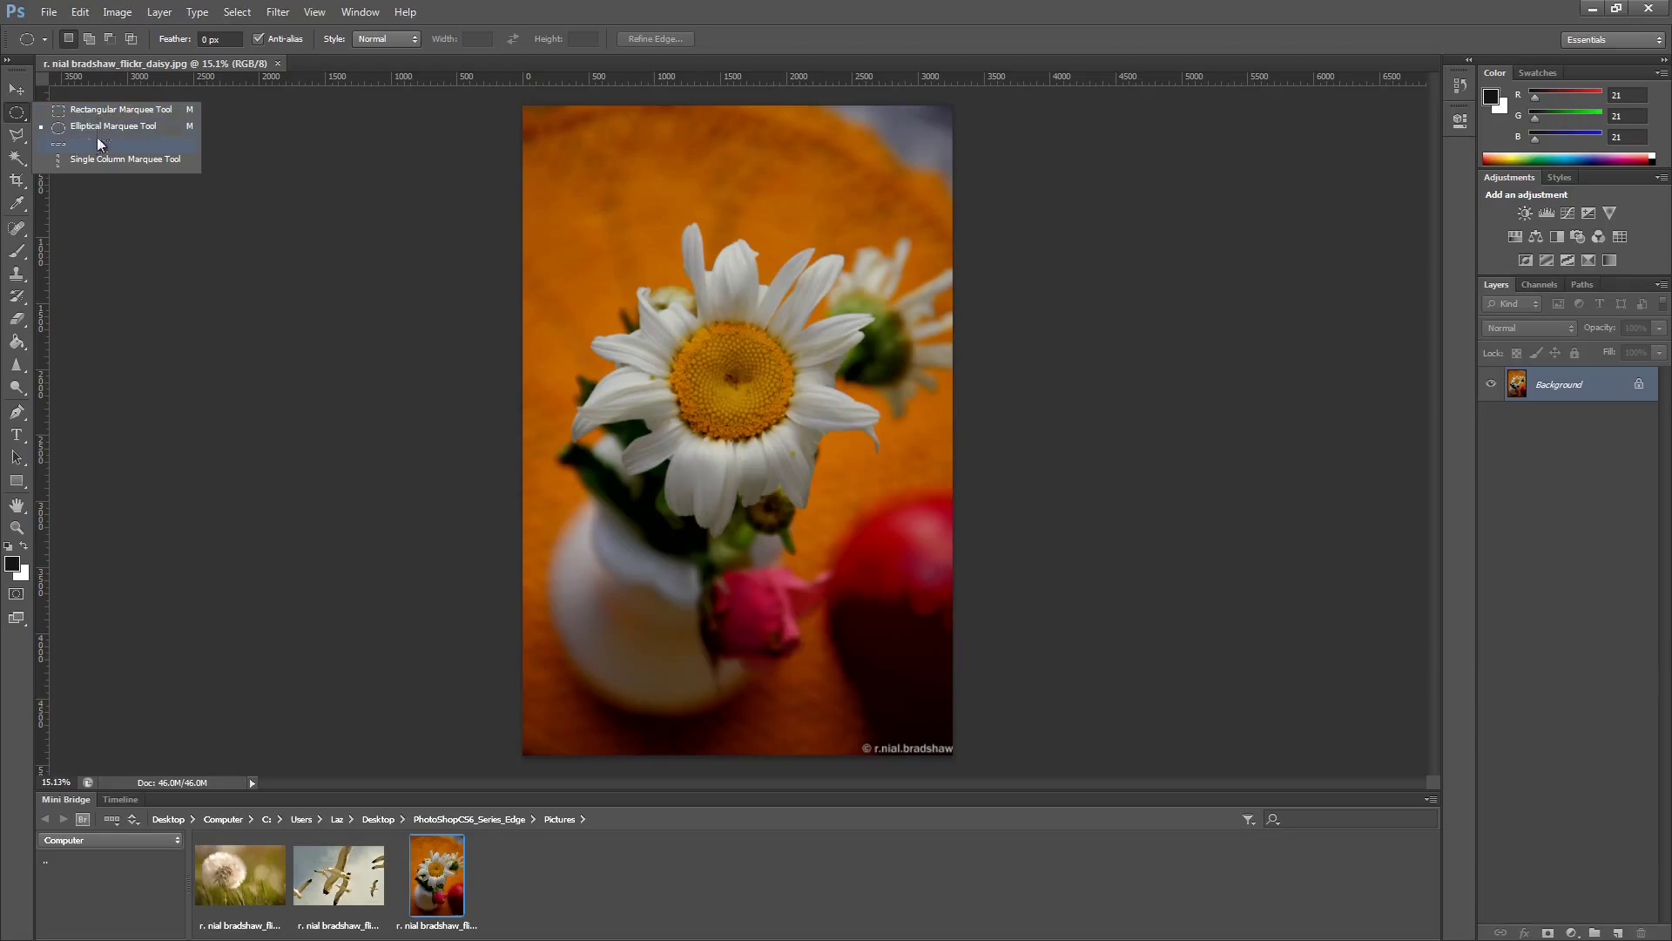
Step: Draw a test rectangular selection with the Rectangular Marquee Tool, then clear it
{"action": "left_click", "coordinate": [89, 111]}
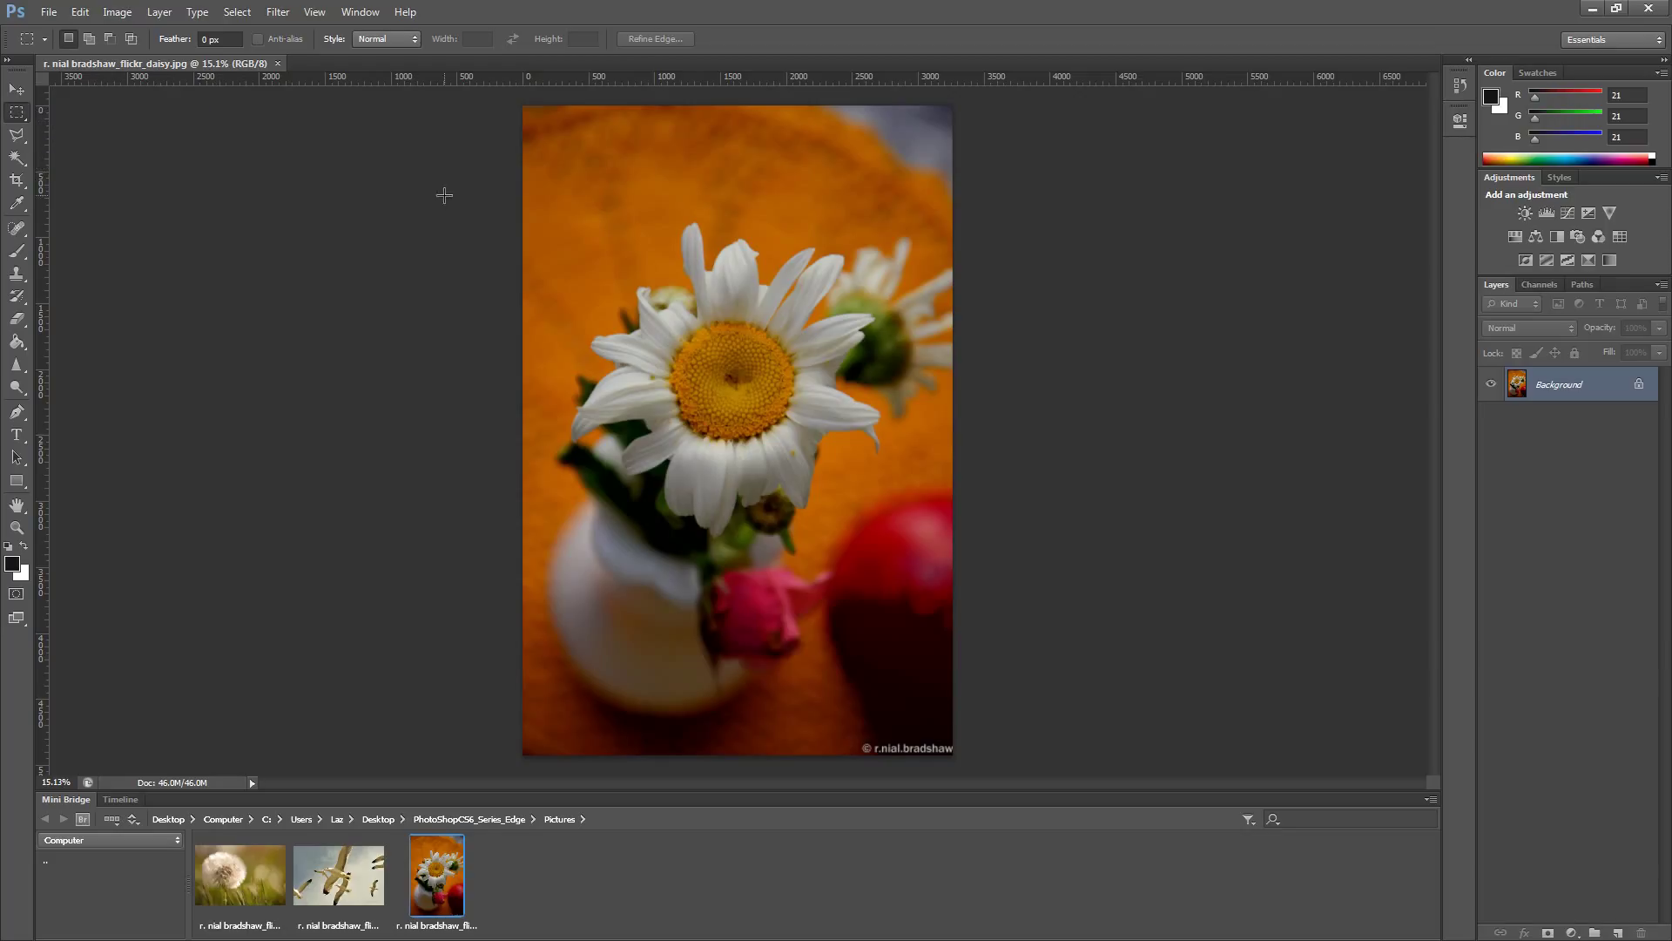
{"action": "left_click_drag", "start_coordinate": [566, 149], "coordinate": [866, 204]}
{"action": "left_click", "coordinate": [92, 190]}
Step: Draw a test oval selection with the Elliptical Marquee Tool, then clear it
{"action": "right_click", "coordinate": [15, 120]}
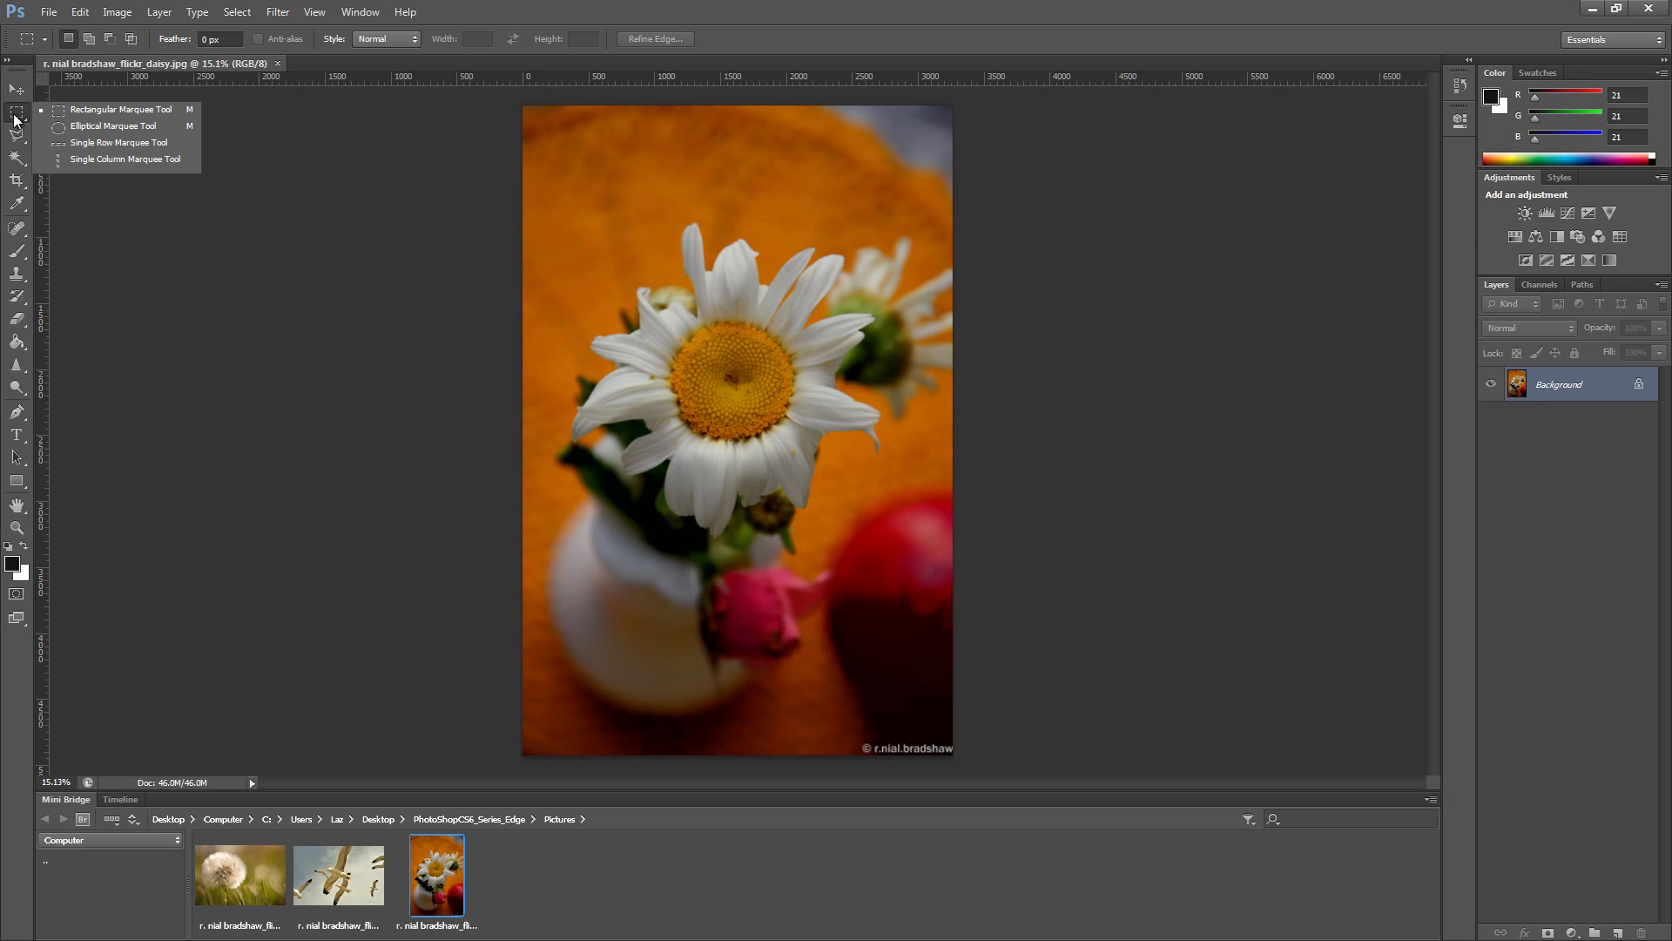
{"action": "left_click", "coordinate": [94, 128]}
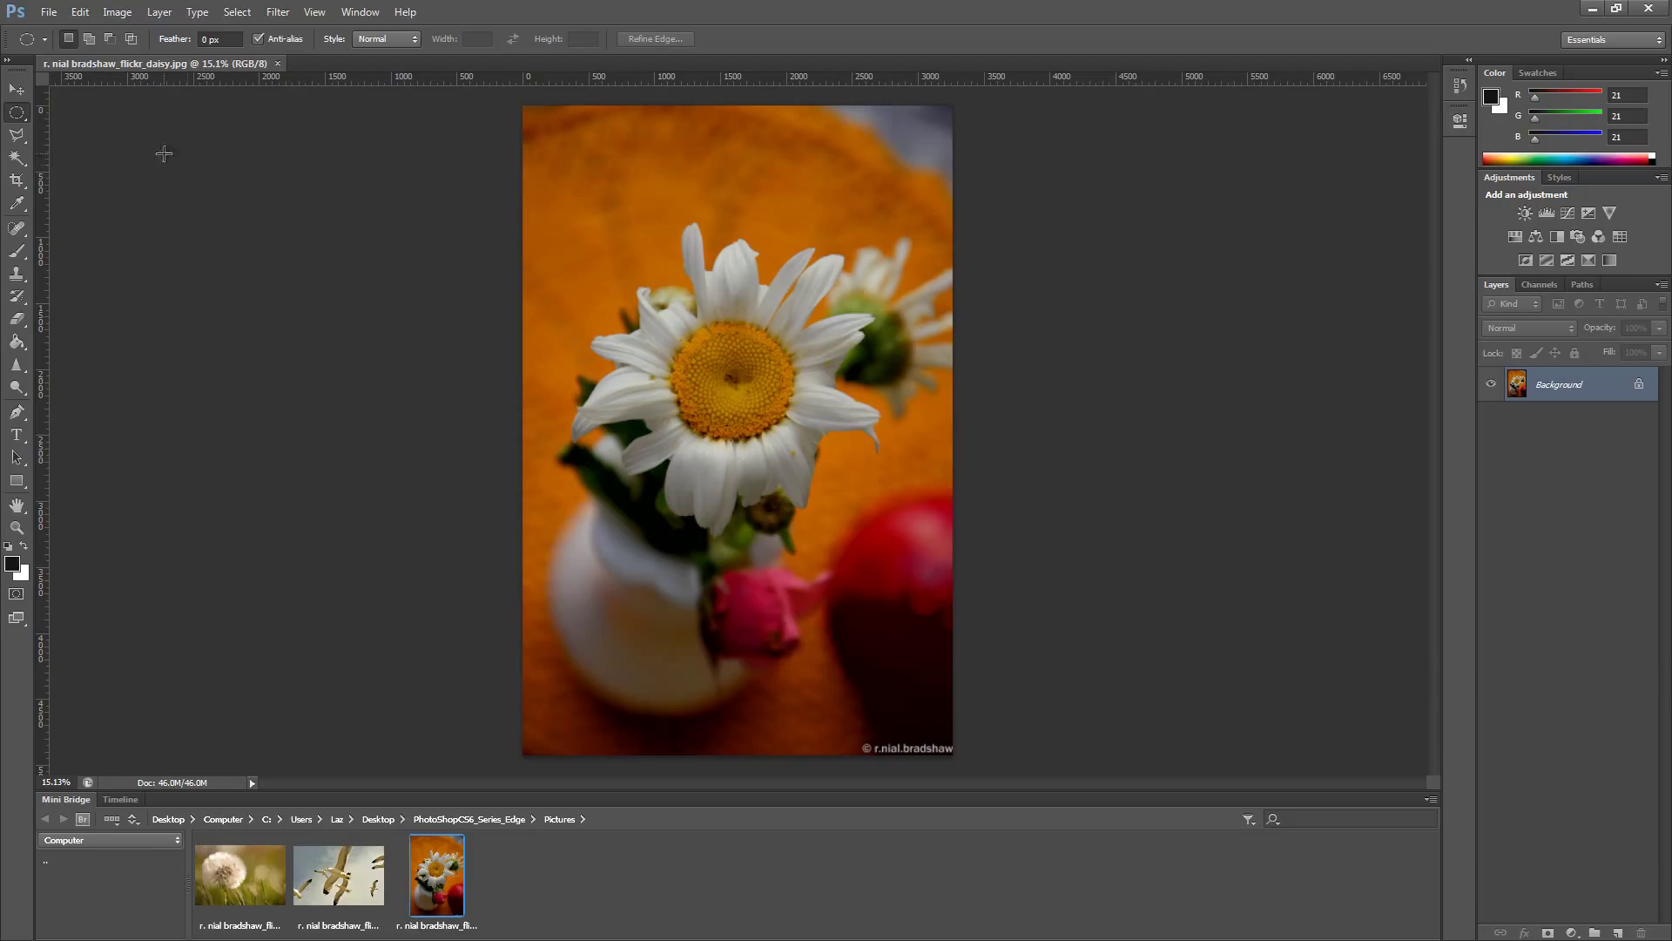
{"action": "left_click_drag", "start_coordinate": [614, 174], "coordinate": [704, 261]}
{"action": "left_click", "coordinate": [307, 307]}
Step: Look through the eraser variants, then bring up the marquee shape choices again
{"action": "left_click", "coordinate": [18, 322]}
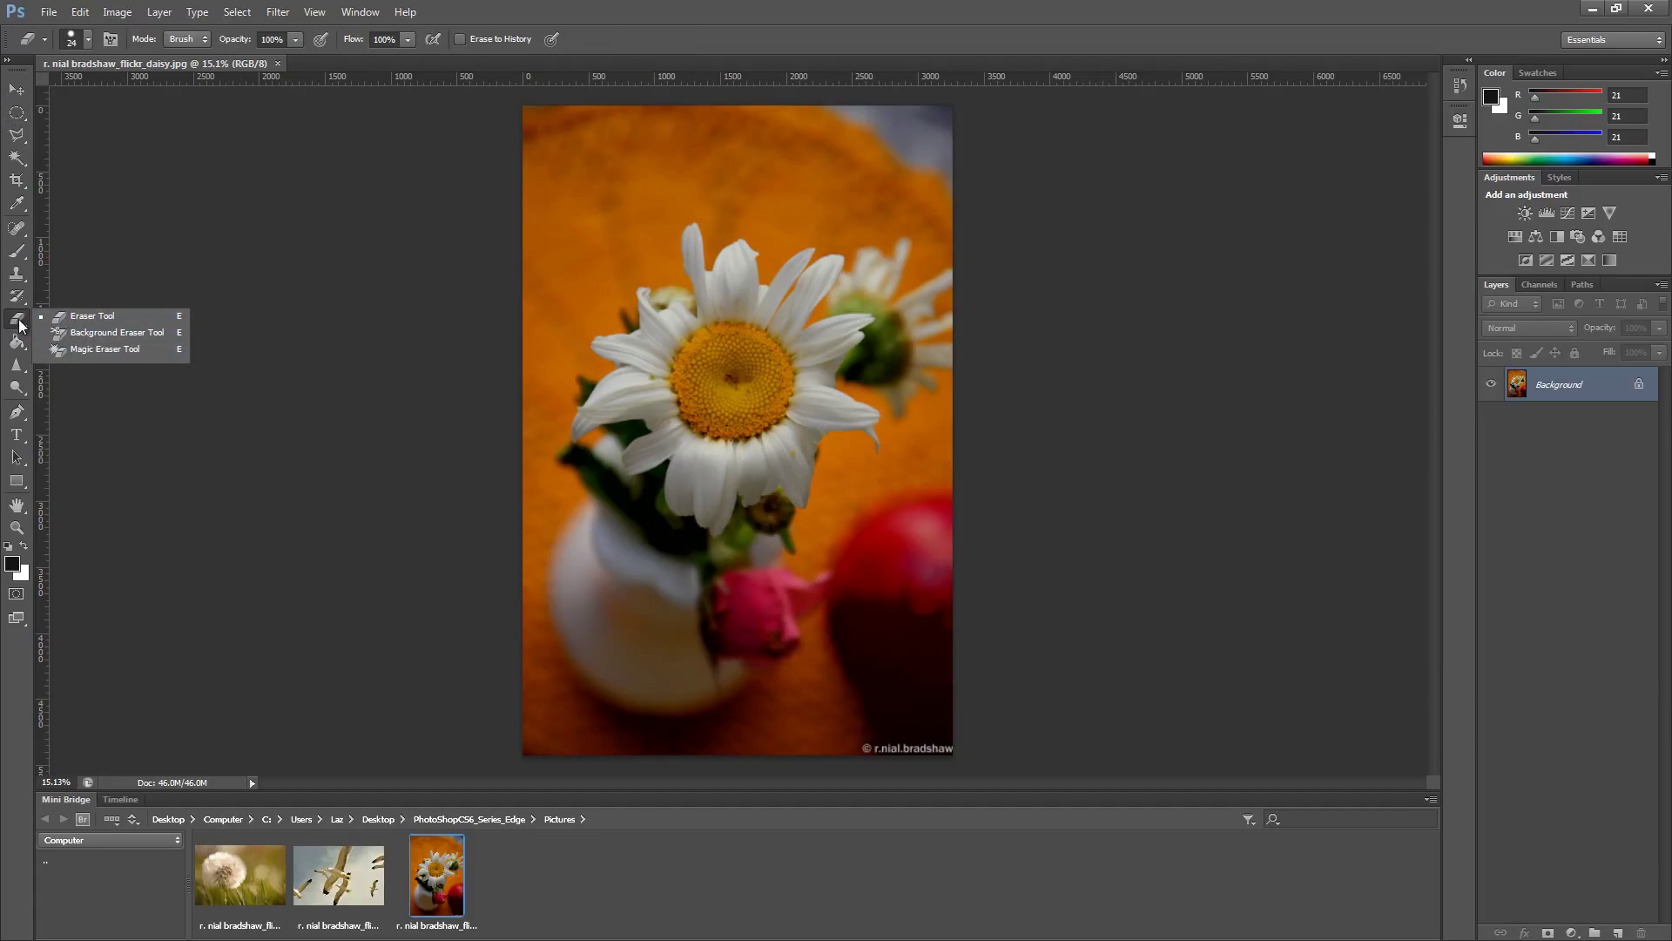
{"action": "left_click", "coordinate": [183, 202]}
{"action": "left_click", "coordinate": [17, 112]}
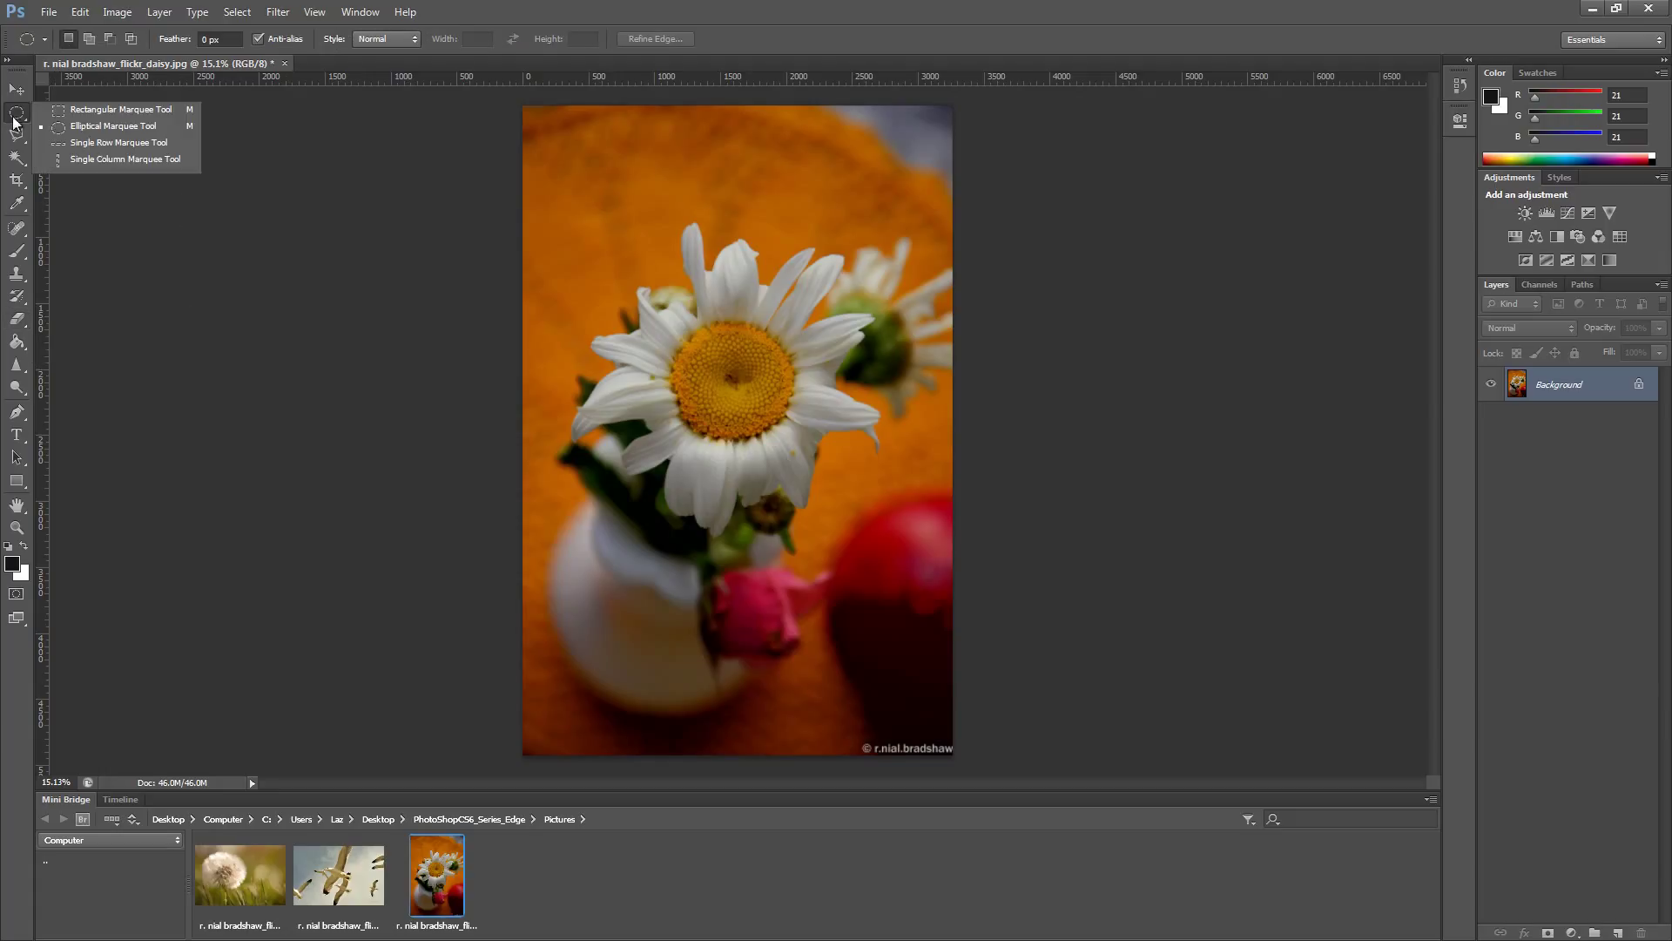
Step: Pick the Elliptical Marquee Tool and zoom the daisy's head to about 35.7%
{"action": "left_click", "coordinate": [87, 127]}
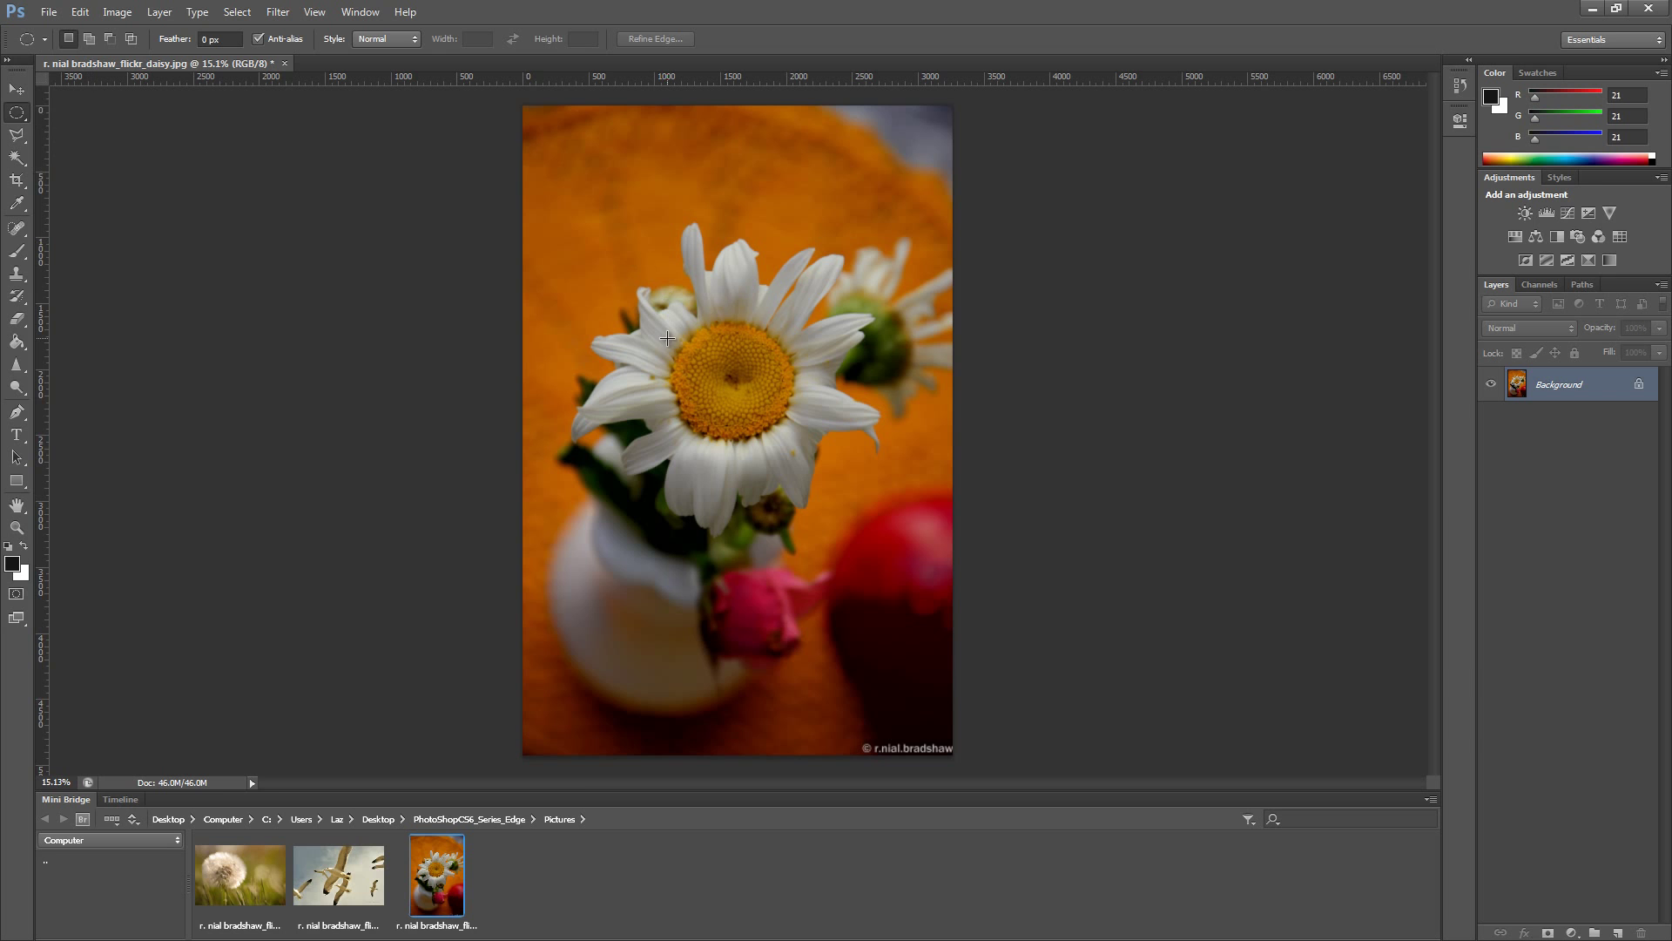
{"action": "scroll", "coordinate": [718, 341], "scroll_direction": "up", "scroll_amount": 2}
{"action": "scroll", "coordinate": [717, 341], "scroll_direction": "up", "scroll_amount": 3}
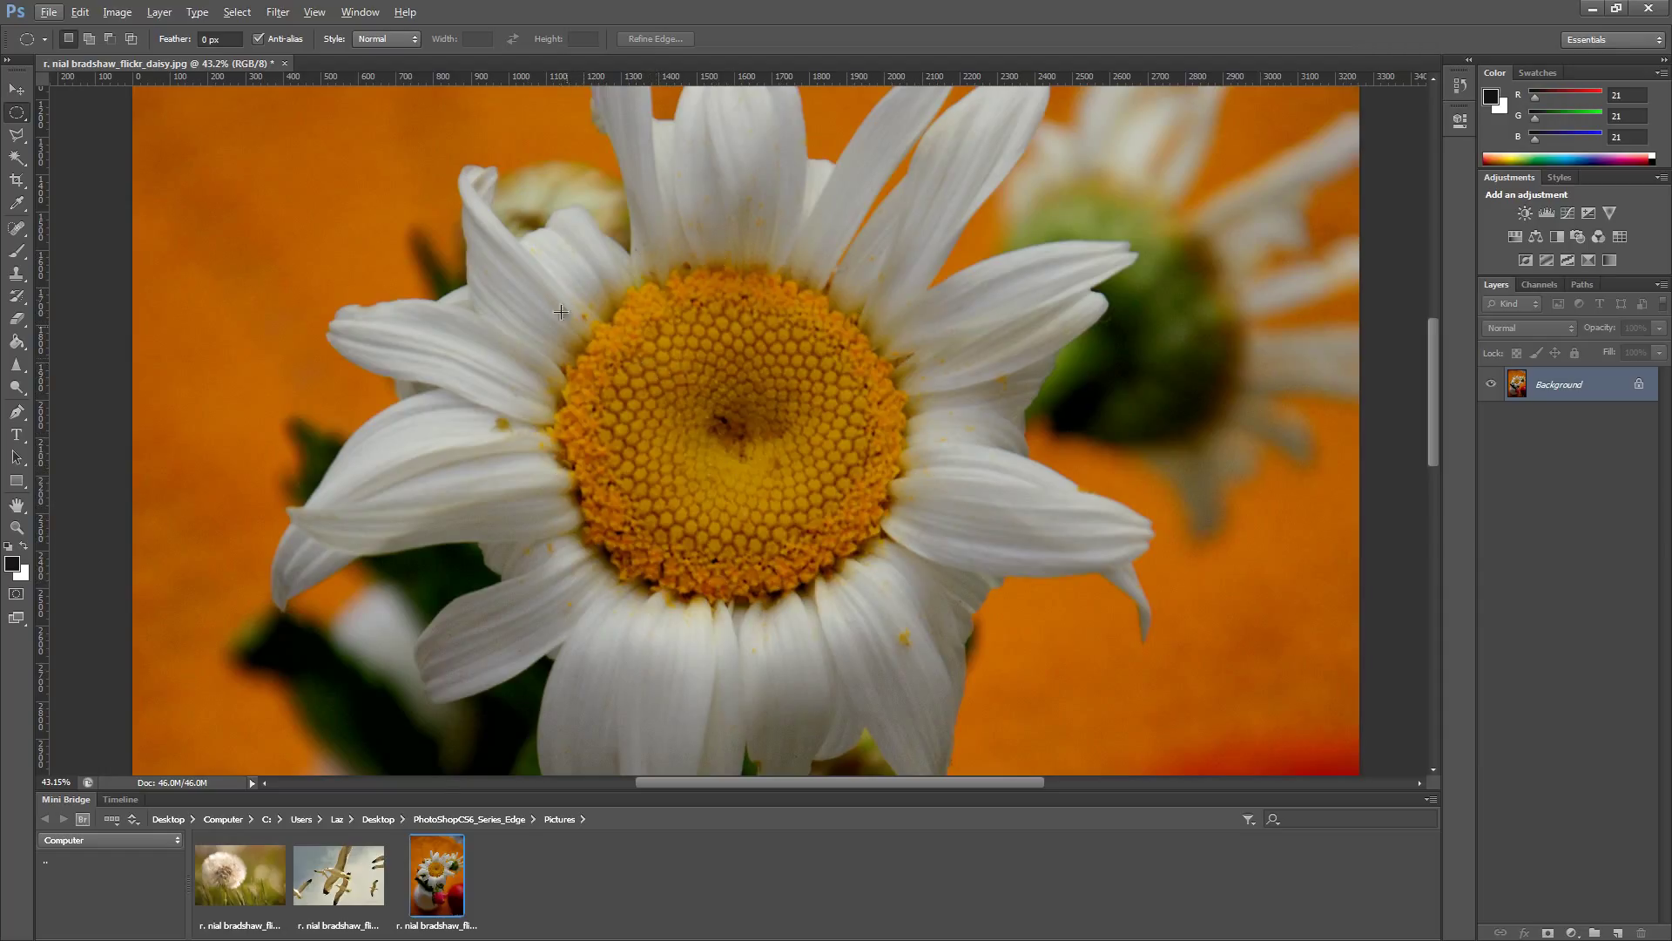
{"action": "scroll", "coordinate": [585, 336], "scroll_direction": "down", "scroll_amount": 2}
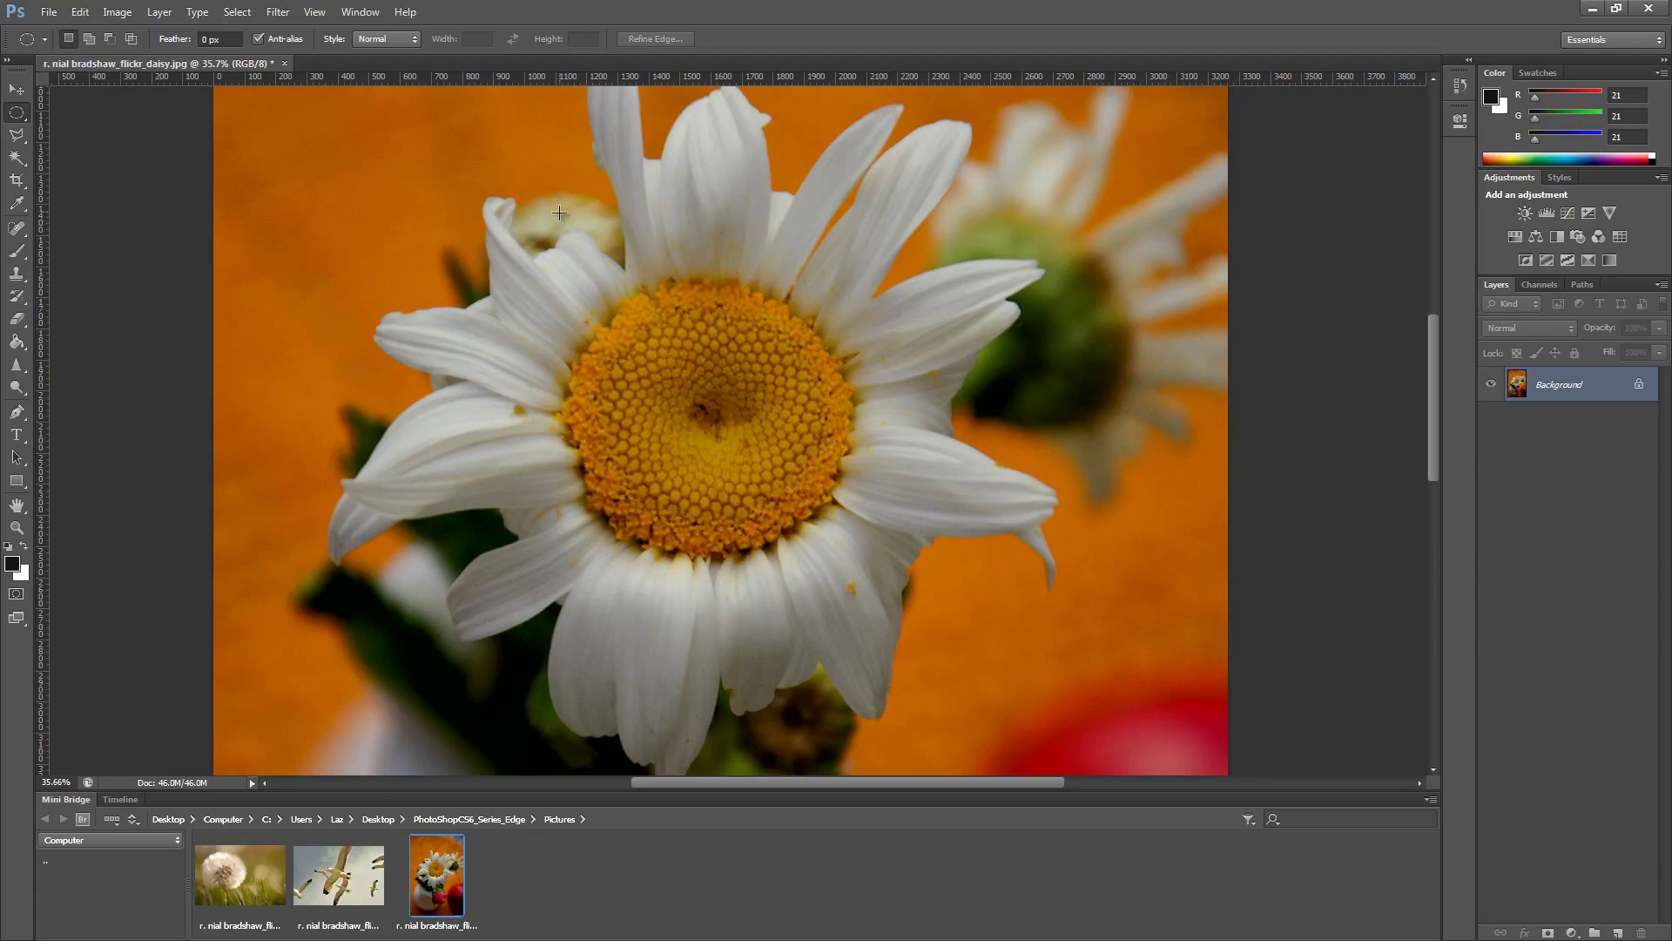
Step: Draw an oval selection over the daisy centre, reposition it, then discard it
{"action": "left_click_drag", "start_coordinate": [558, 208], "coordinate": [810, 430]}
{"action": "left_click_drag", "start_coordinate": [704, 321], "coordinate": [709, 397]}
{"action": "key", "text": "ctrl+d"}
Step: Redraw and discard the oval, then drag a circle out from the flower centre (881 × 881 px)
{"action": "left_click_drag", "start_coordinate": [541, 221], "coordinate": [826, 468]}
{"action": "left_click_drag", "start_coordinate": [677, 311], "coordinate": [705, 392]}
{"action": "key", "text": "ctrl+d"}
{"action": "key", "text": "alt"}
{"action": "key", "text": "alt"}
{"action": "left_click_drag", "start_coordinate": [719, 412], "coordinate": [1021, 688]}
Step: Draw a circle out from the flower centre closely enclosing the yellow disc, redoing it once
{"action": "left_click", "coordinate": [708, 488]}
{"action": "mouse_move", "coordinate": [715, 416]}
{"action": "left_mouse_down"}
{"action": "mouse_move", "coordinate": [861, 556]}
{"action": "mouse_move", "coordinate": [981, 634]}
{"action": "mouse_move", "coordinate": [814, 631]}
{"action": "mouse_move", "coordinate": [998, 642]}
{"action": "mouse_move", "coordinate": [866, 533]}
{"action": "mouse_move", "coordinate": [880, 564]}
{"action": "mouse_move", "coordinate": [1032, 618]}
{"action": "mouse_move", "coordinate": [1163, 407]}
{"action": "mouse_move", "coordinate": [1124, 519]}
{"action": "mouse_move", "coordinate": [926, 570]}
{"action": "mouse_move", "coordinate": [736, 575]}
{"action": "mouse_move", "coordinate": [897, 579]}
{"action": "mouse_move", "coordinate": [878, 587]}
{"action": "mouse_move", "coordinate": [865, 549]}
{"action": "mouse_move", "coordinate": [887, 588]}
{"action": "mouse_move", "coordinate": [858, 553]}
{"action": "mouse_move", "coordinate": [952, 611]}
{"action": "mouse_move", "coordinate": [1015, 625]}
{"action": "mouse_move", "coordinate": [860, 572]}
{"action": "mouse_move", "coordinate": [1108, 627]}
{"action": "mouse_move", "coordinate": [844, 569]}
{"action": "mouse_move", "coordinate": [871, 573]}
{"action": "left_mouse_up"}
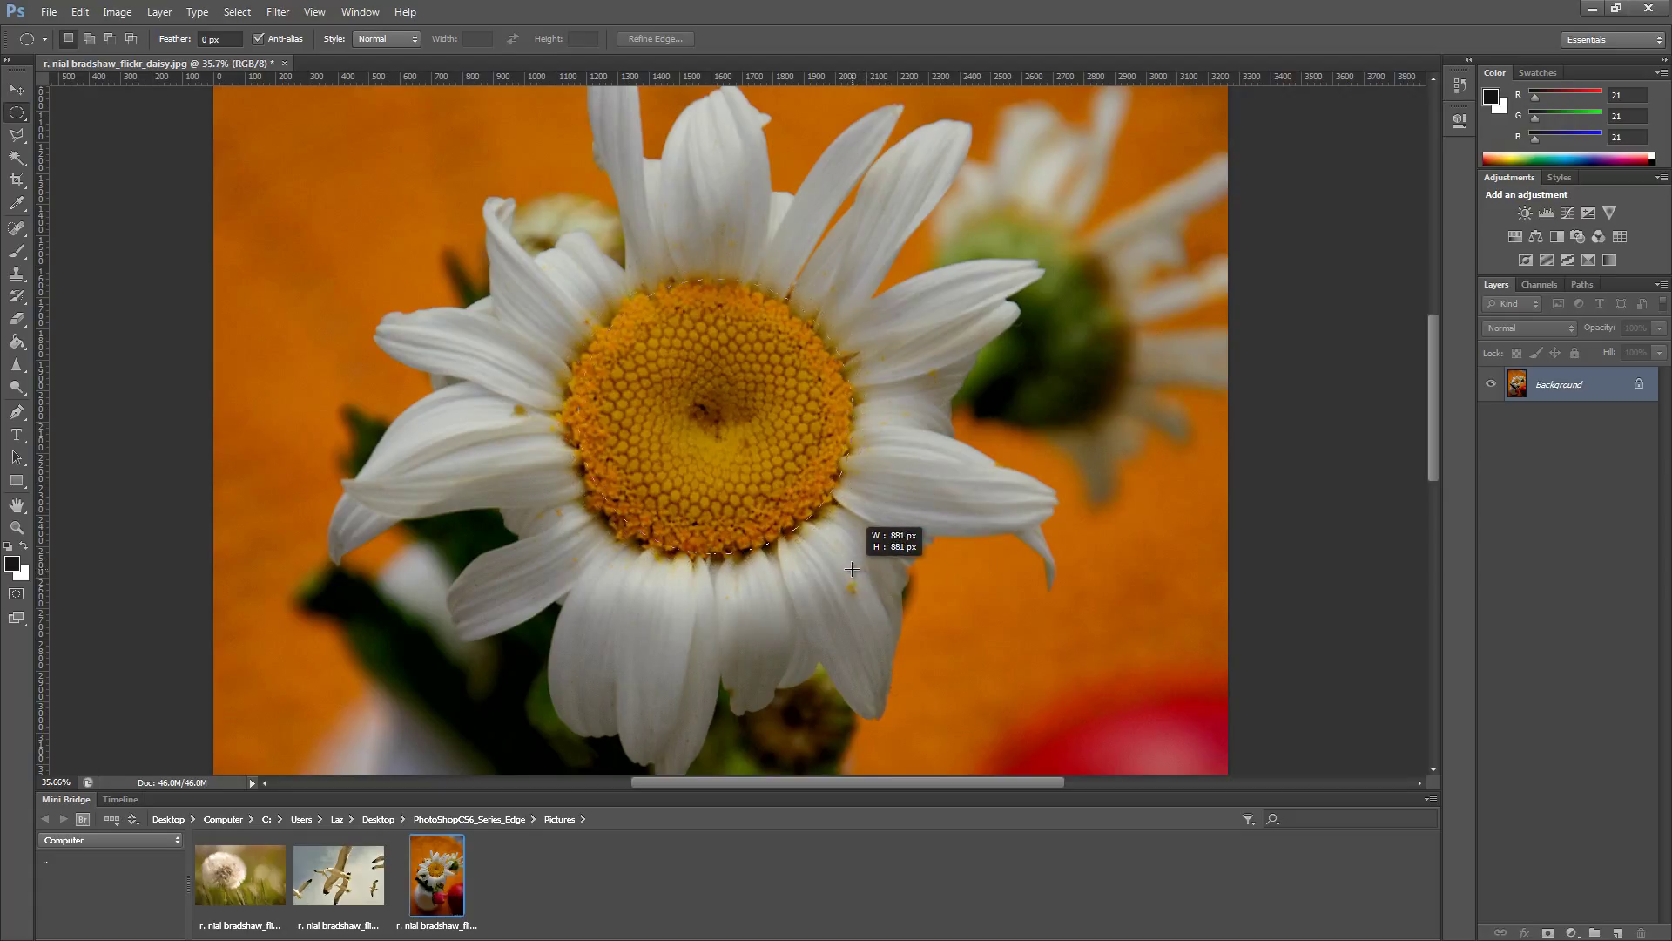
{"action": "left_click_drag", "start_coordinate": [858, 573], "coordinate": [857, 573]}
{"action": "left_click_drag", "start_coordinate": [726, 411], "coordinate": [718, 413]}
{"action": "left_click", "coordinate": [719, 413]}
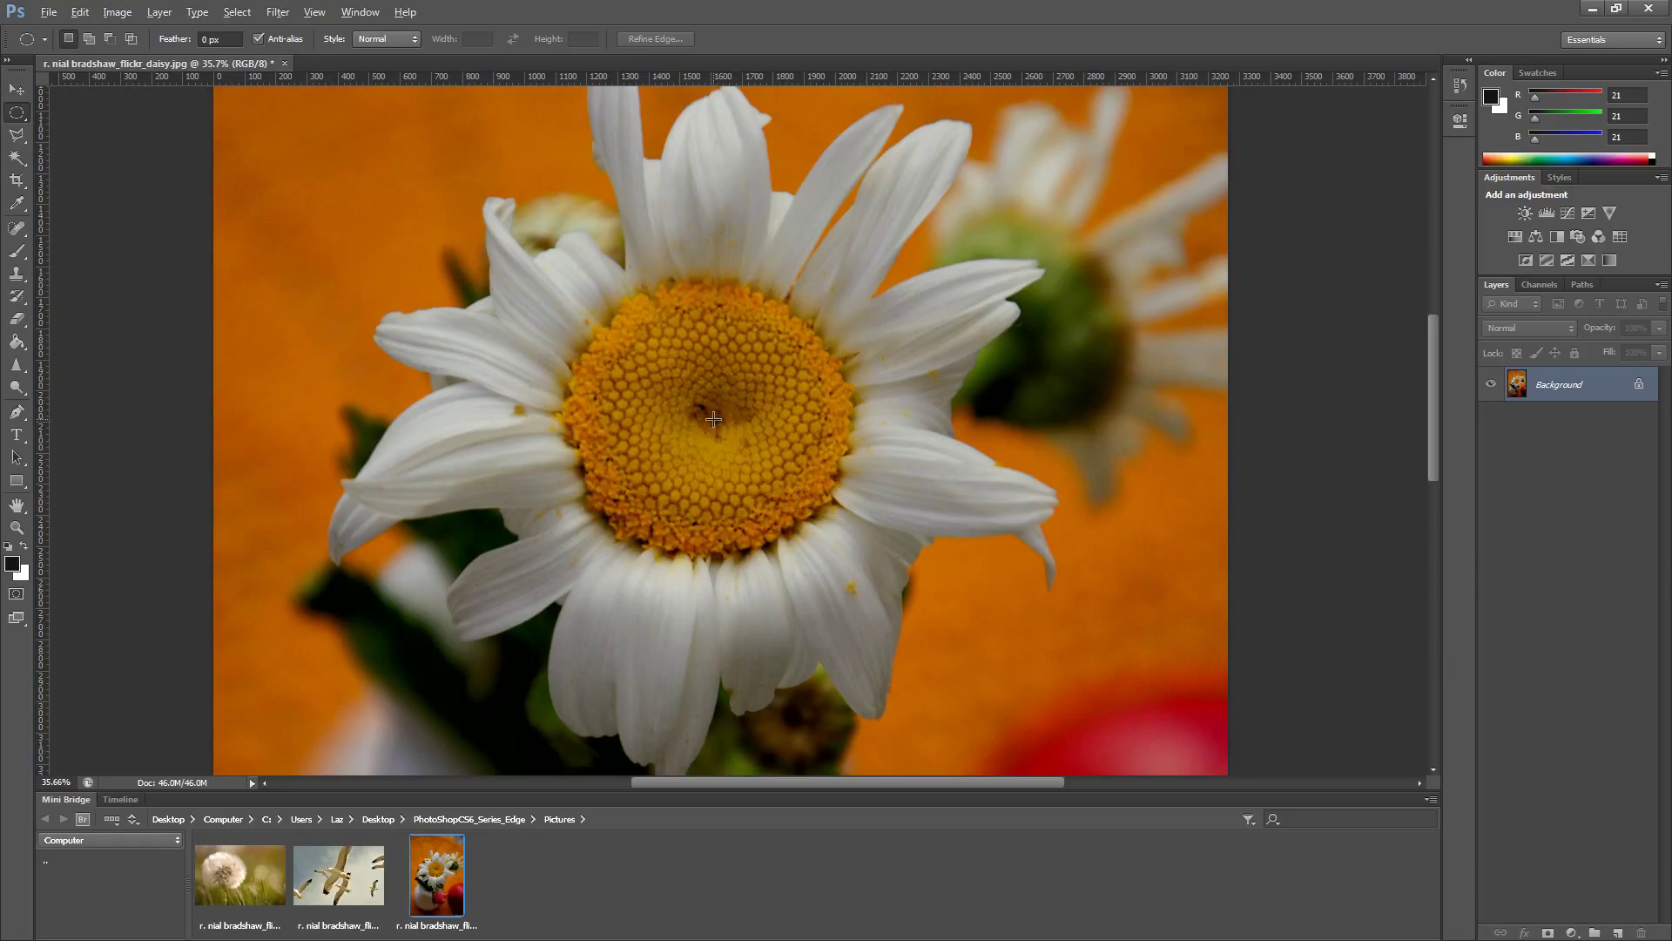
{"action": "mouse_move", "coordinate": [713, 418]}
{"action": "left_mouse_down"}
{"action": "mouse_move", "coordinate": [883, 555]}
{"action": "mouse_move", "coordinate": [728, 437]}
{"action": "left_mouse_up"}
Step: Switch to the Brush Tool and test-paint dark strokes across the selected yellow centre
{"action": "key", "text": "b"}
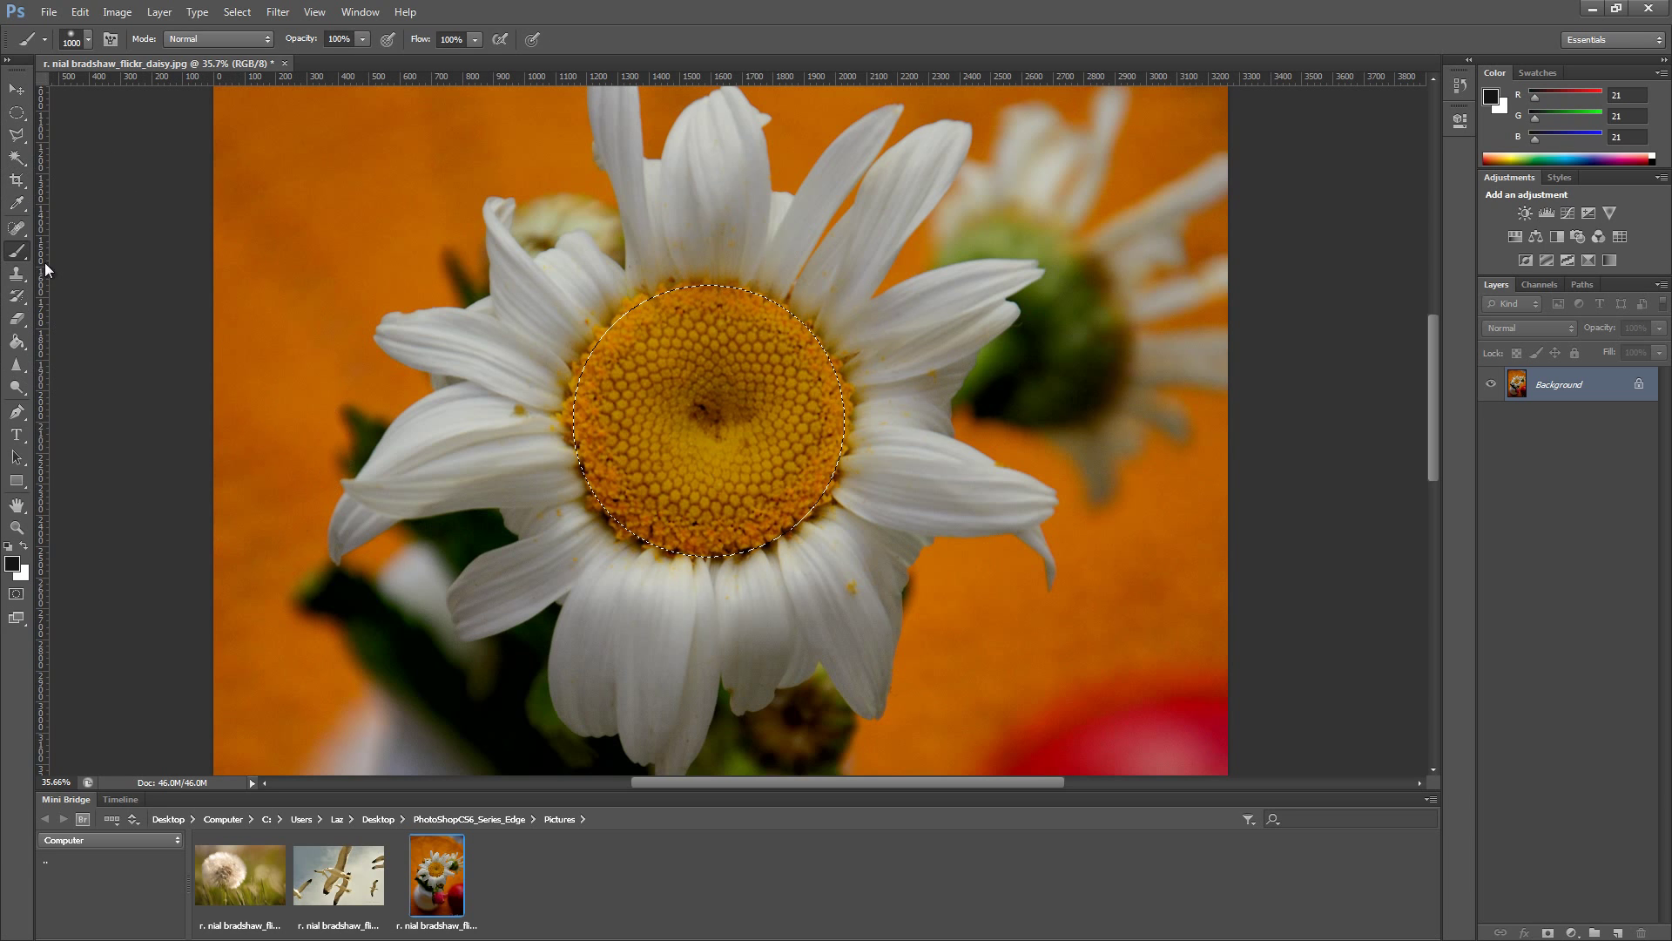
{"action": "left_click", "coordinate": [18, 252]}
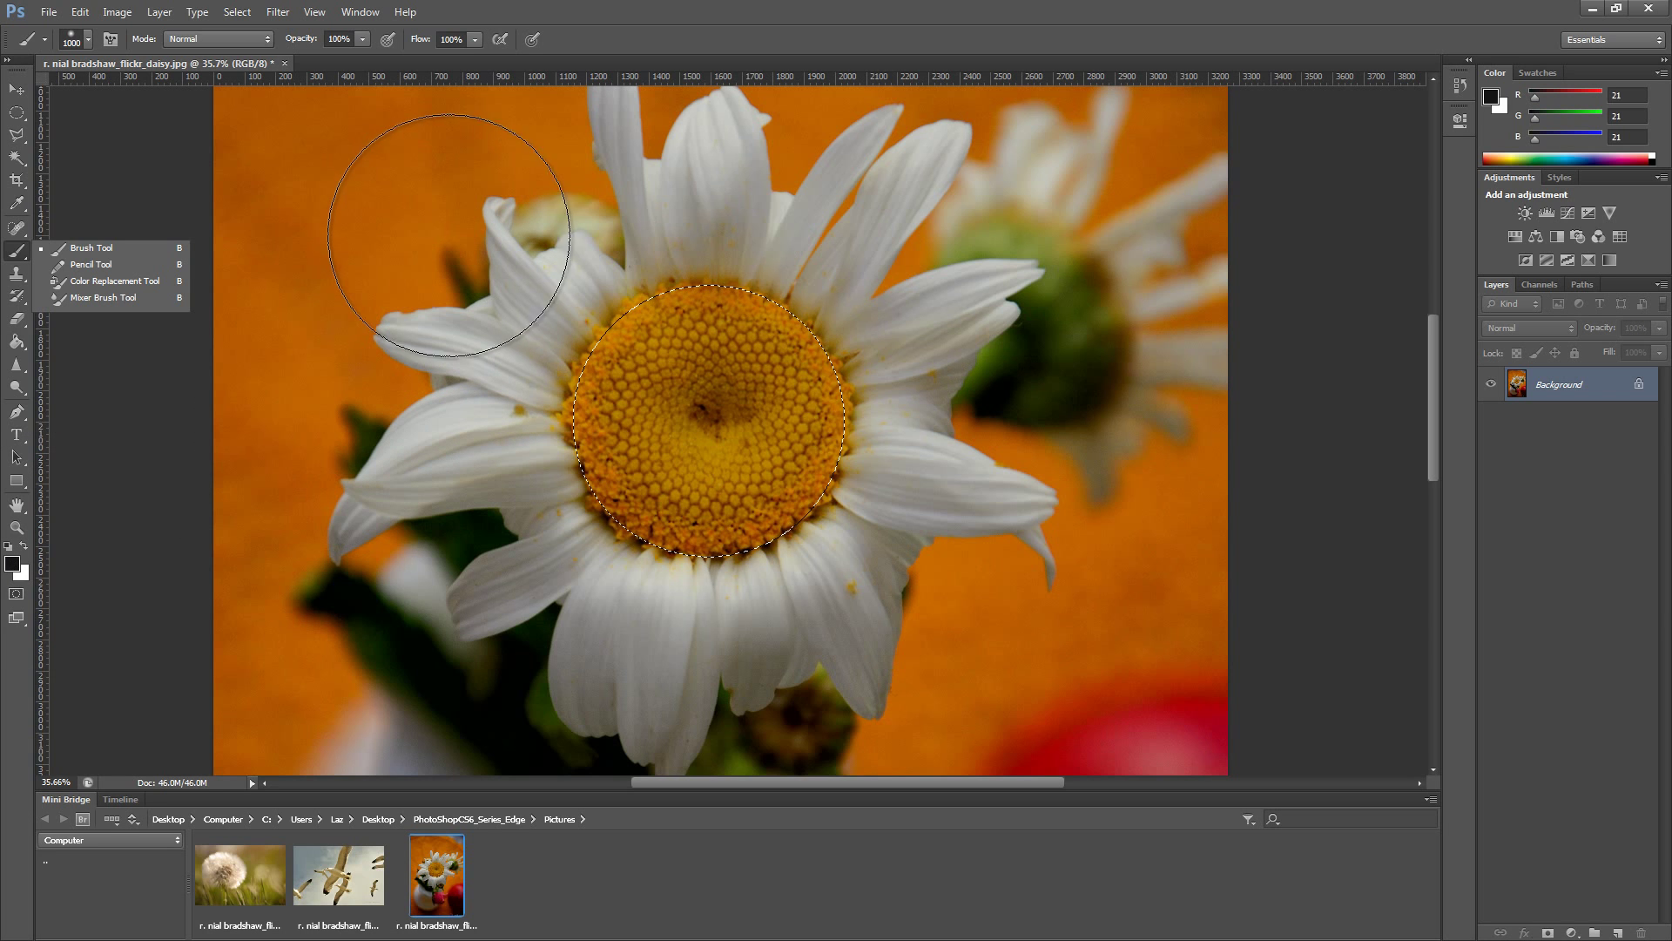
{"action": "left_click", "coordinate": [440, 228]}
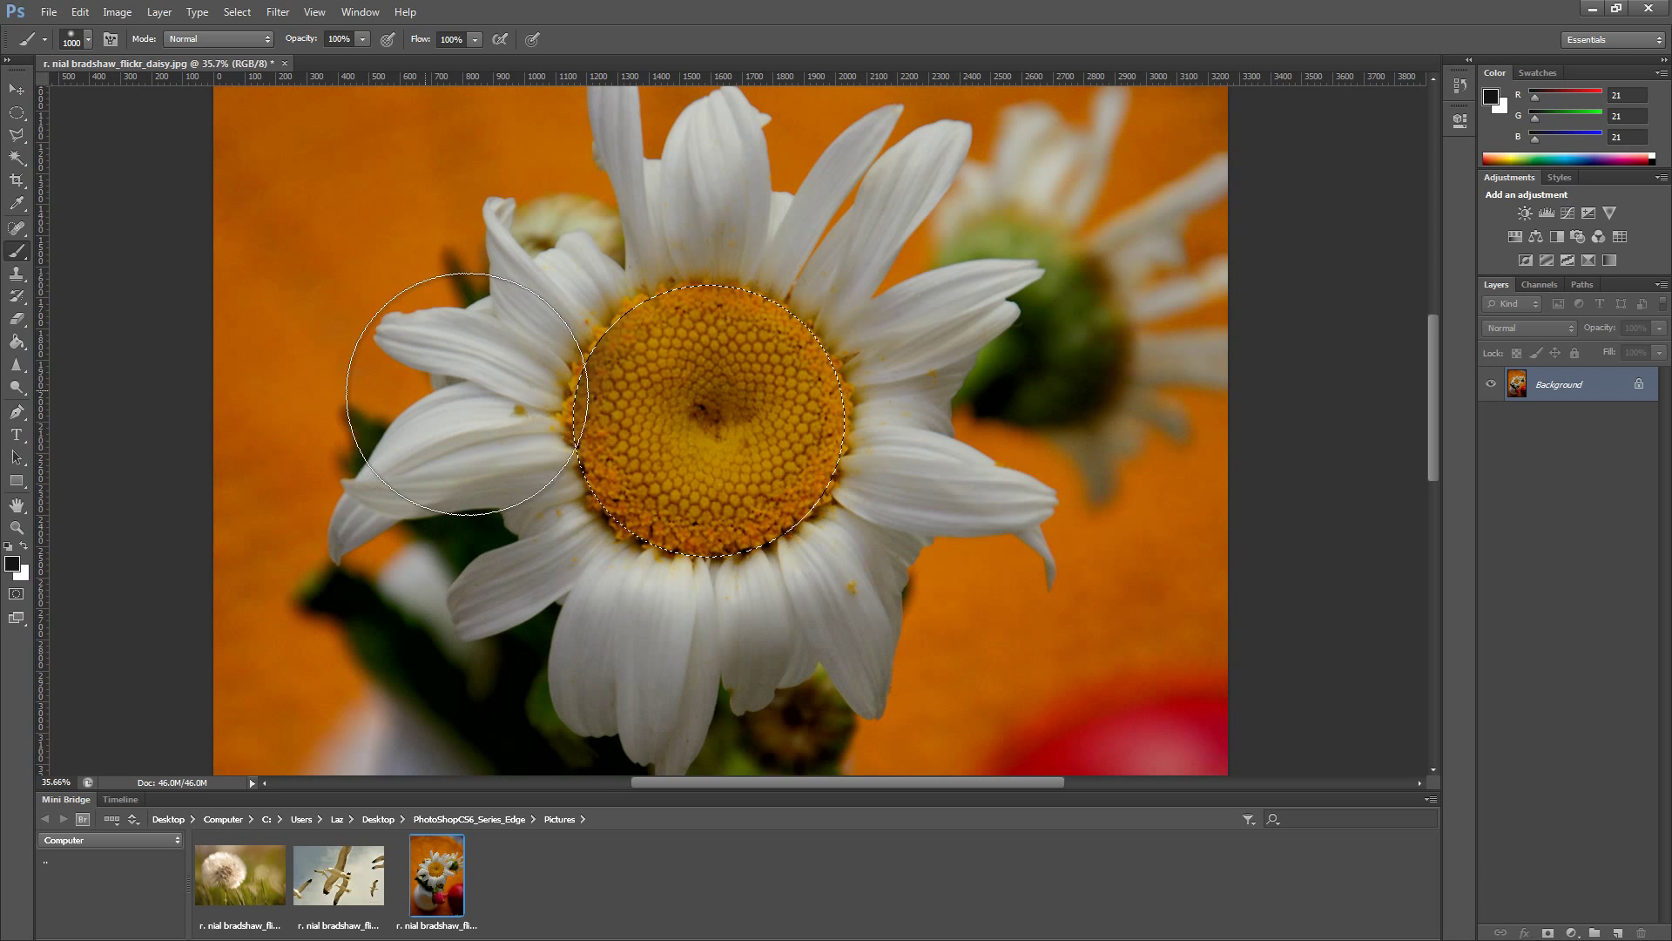
{"action": "mouse_move", "coordinate": [523, 392]}
{"action": "left_mouse_down"}
{"action": "mouse_move", "coordinate": [814, 435]}
{"action": "mouse_move", "coordinate": [523, 366]}
{"action": "mouse_move", "coordinate": [714, 270]}
{"action": "mouse_move", "coordinate": [690, 240]}
{"action": "left_mouse_up"}
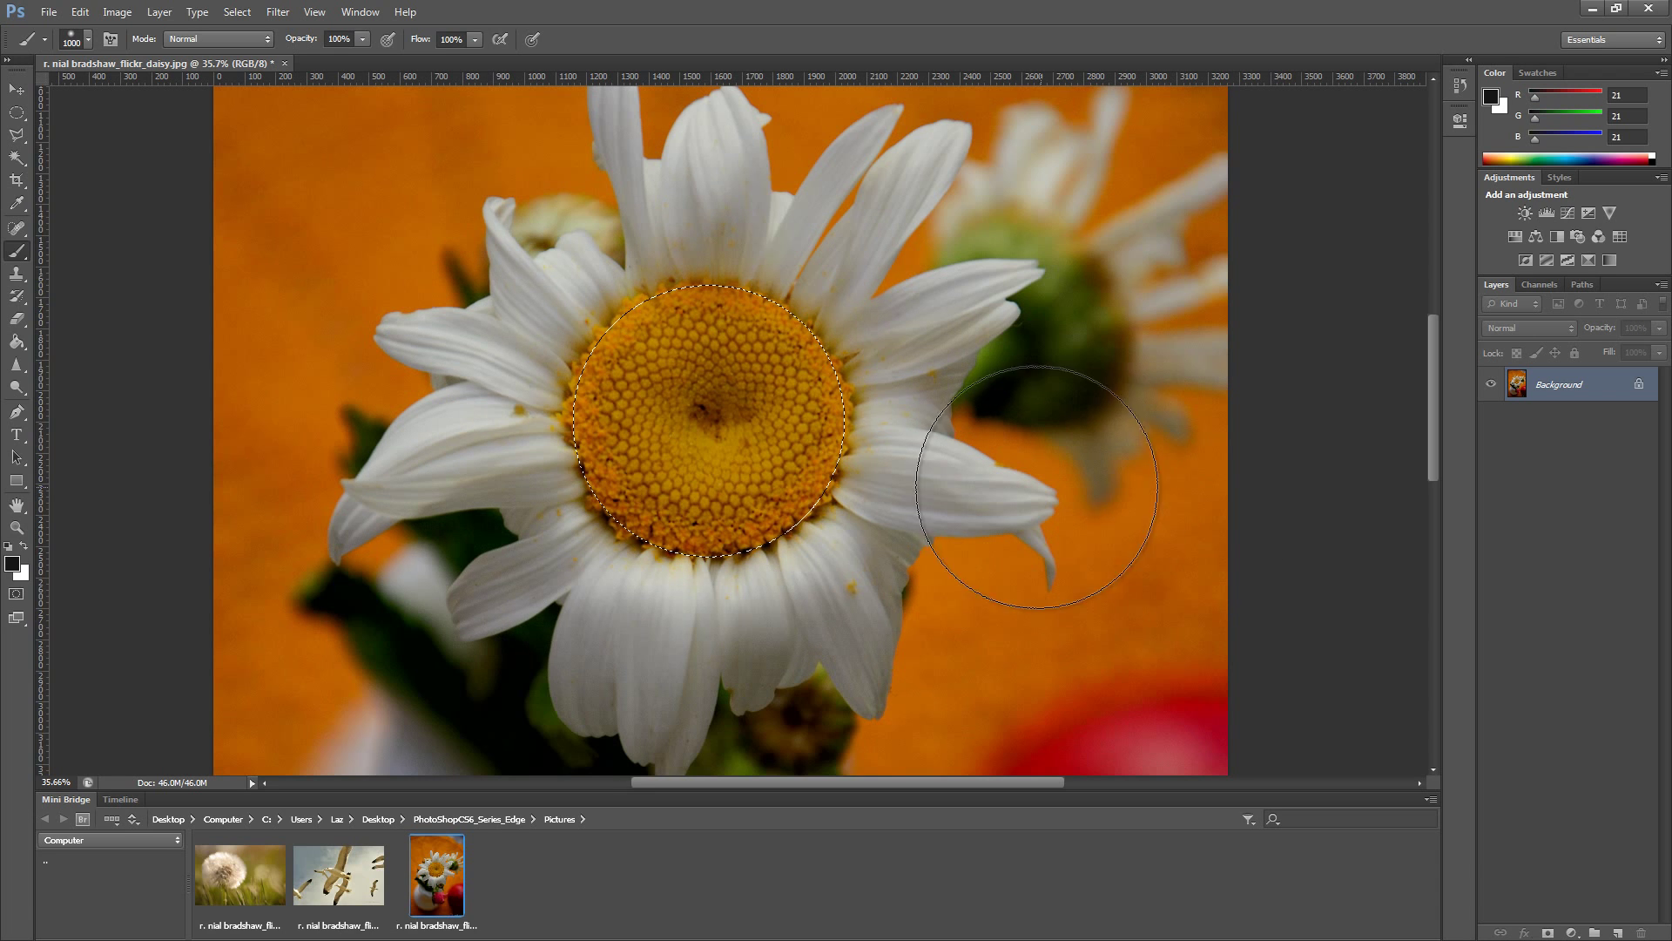
{"action": "left_click_drag", "start_coordinate": [836, 366], "coordinate": [610, 349]}
{"action": "left_click_drag", "start_coordinate": [659, 550], "coordinate": [802, 560]}
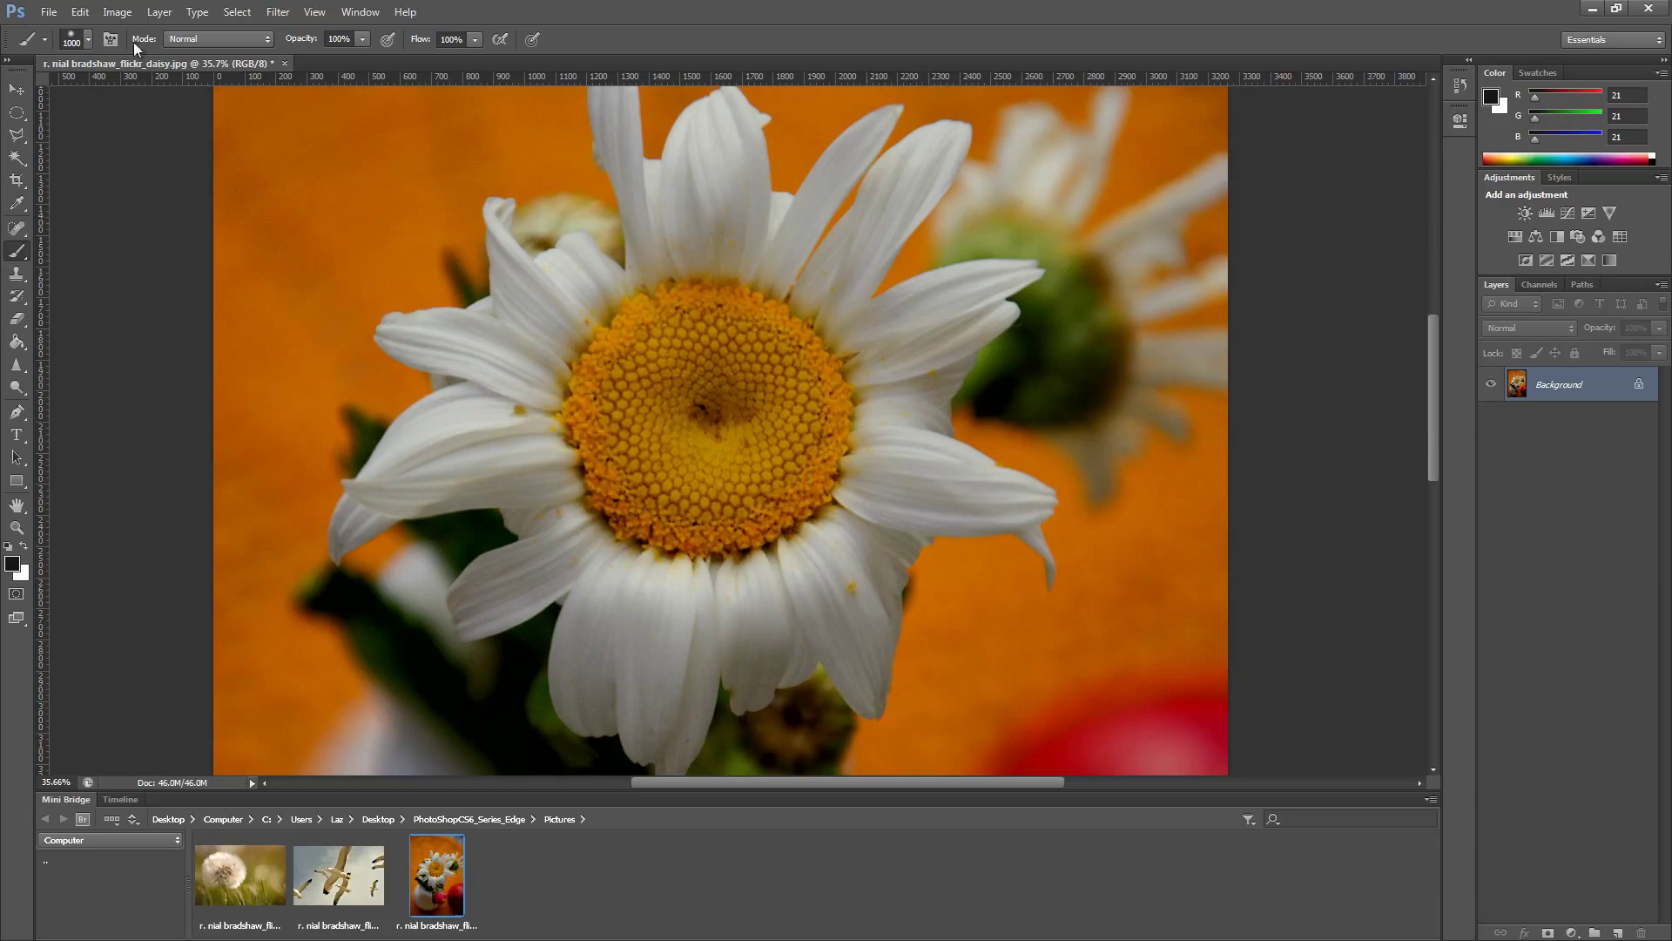
Step: Use Edit > Step Backward and Step Forward, then fill the selection with the foreground colour
{"action": "left_click", "coordinate": [82, 11]}
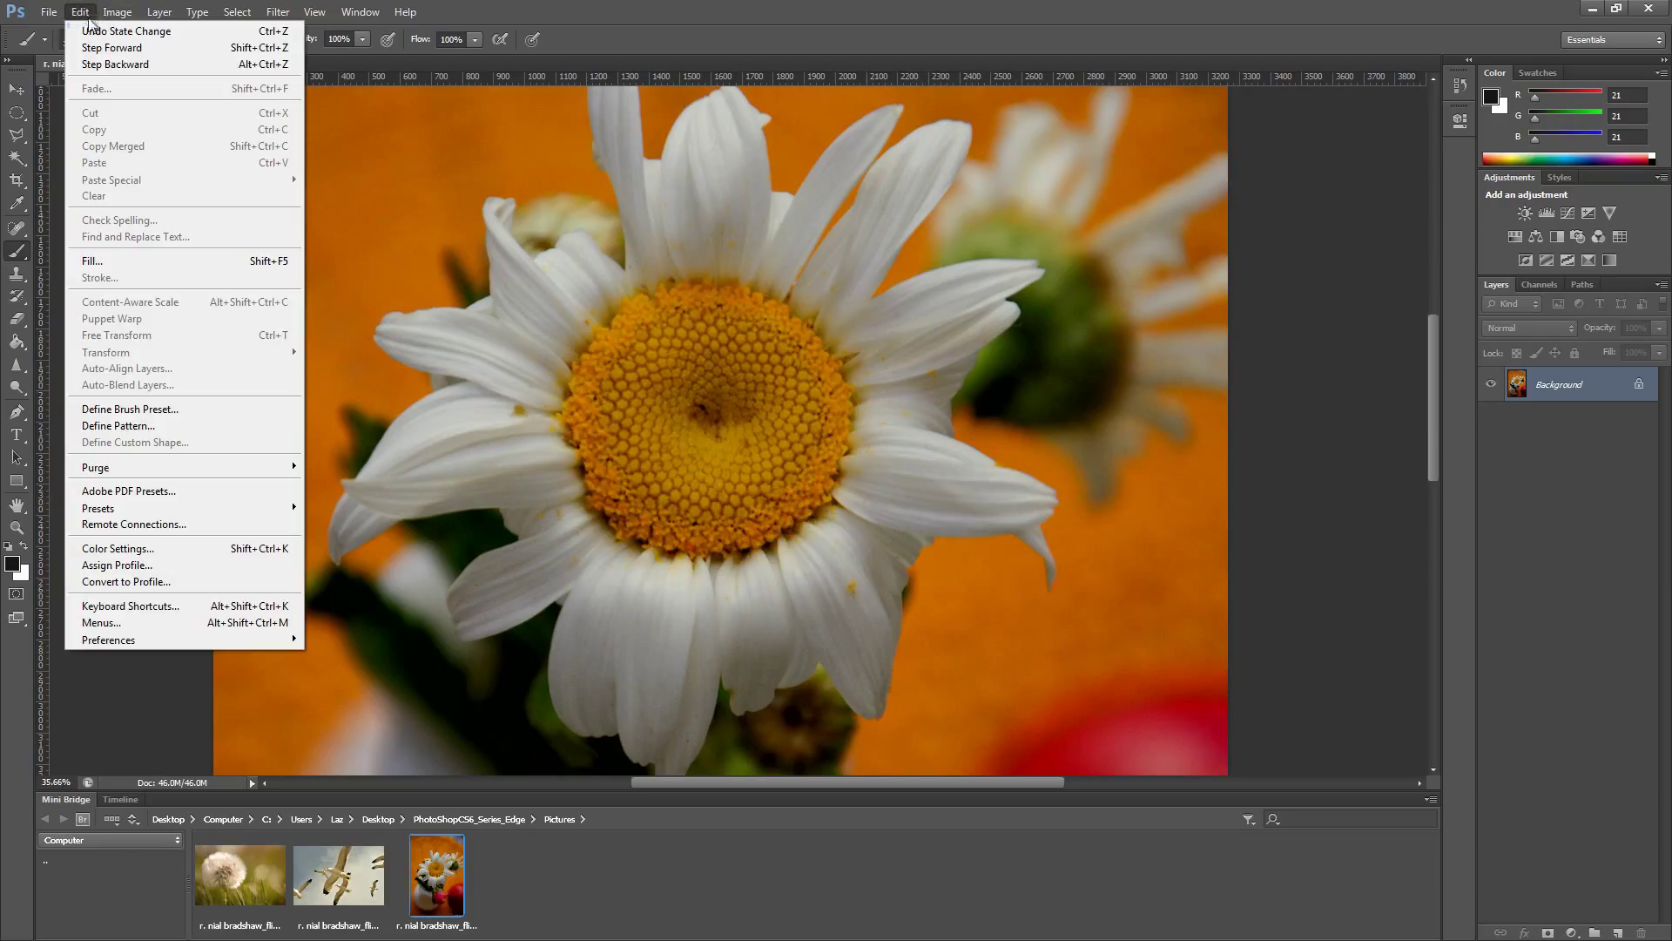
{"action": "left_click", "coordinate": [118, 64]}
{"action": "left_click", "coordinate": [79, 11]}
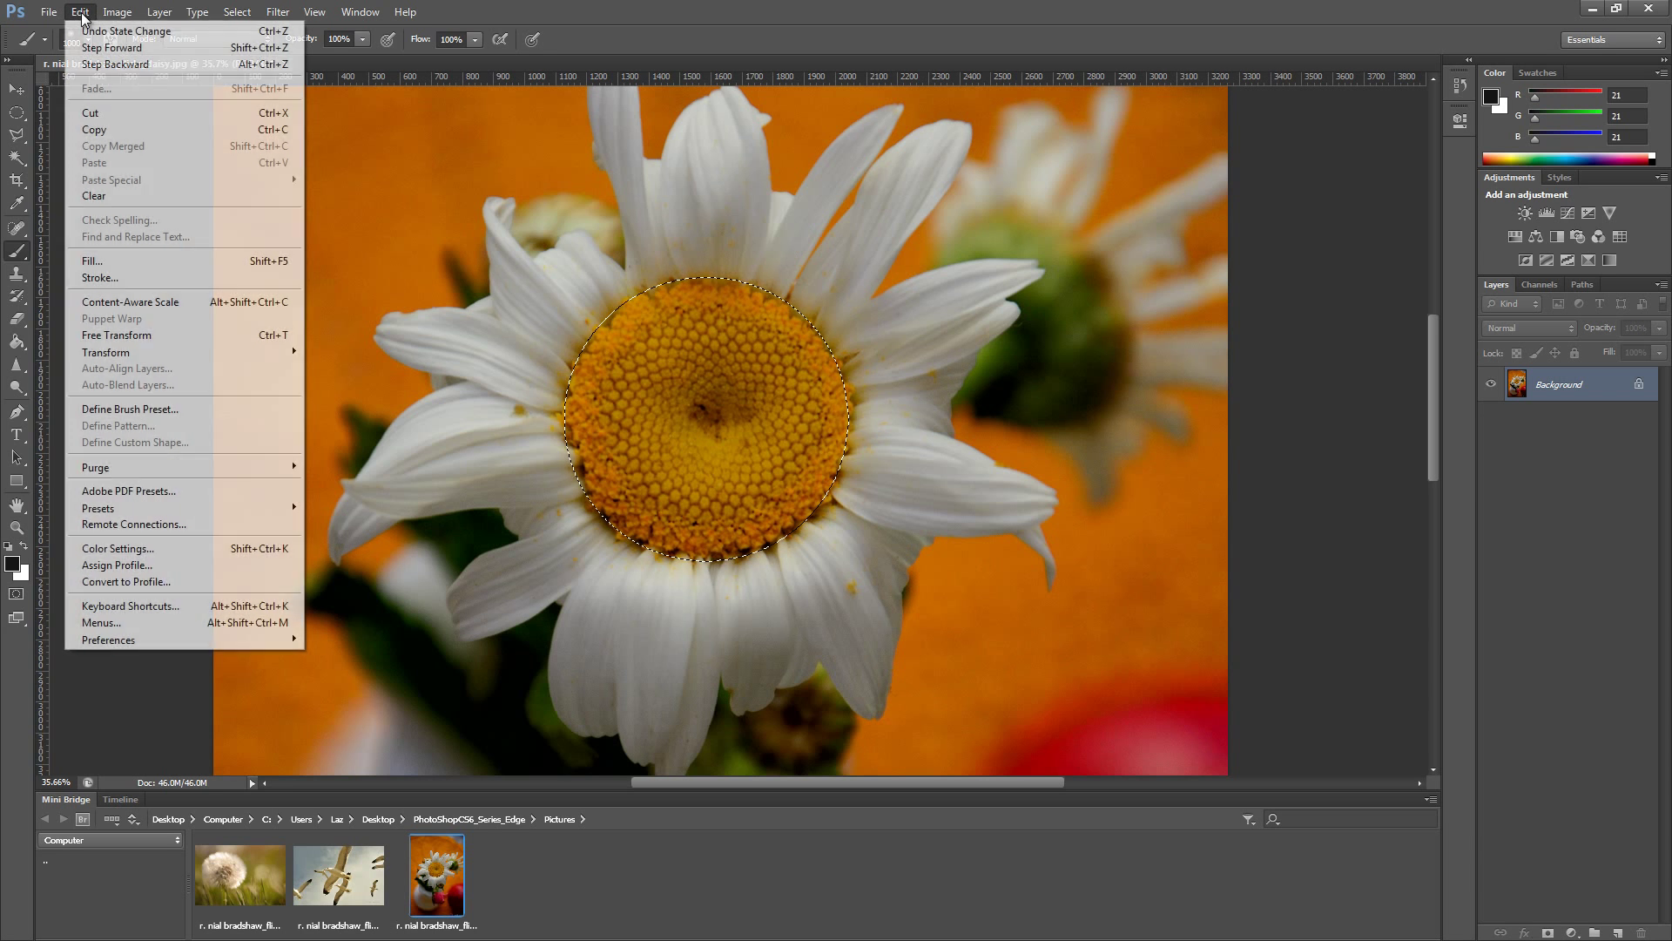
{"action": "left_click", "coordinate": [103, 48]}
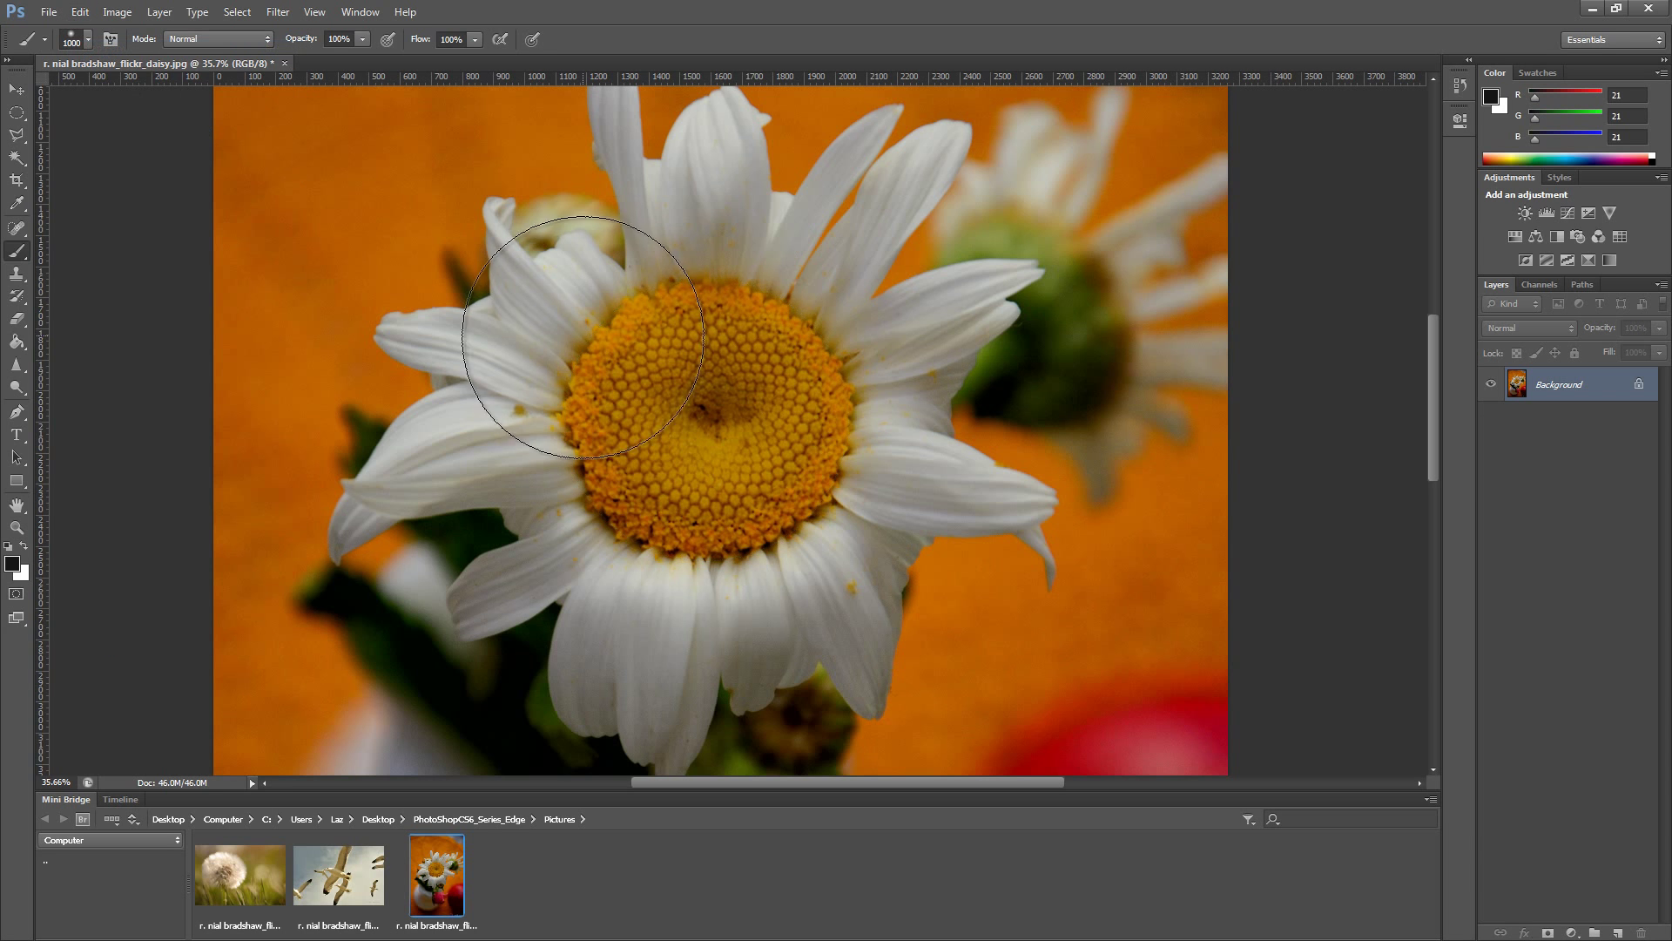
{"action": "key", "text": "alt+BackSpace"}
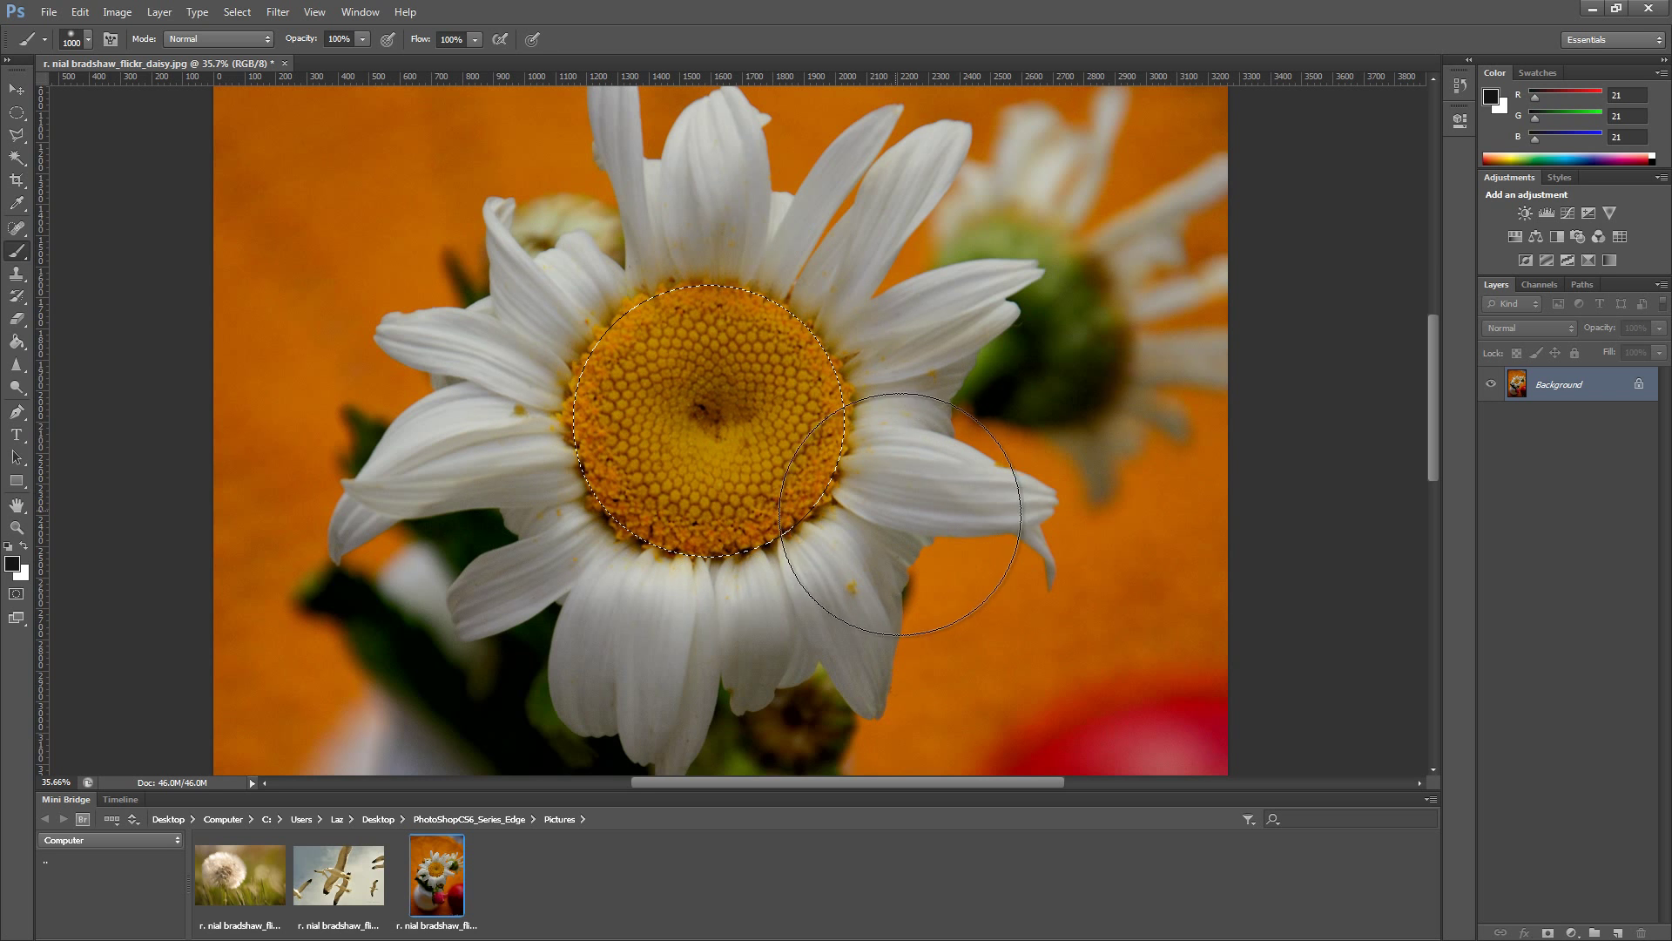
Step: Zoom out to view the whole daisy photo with its circular selection
{"action": "scroll", "coordinate": [1002, 557], "scroll_direction": "down", "scroll_amount": 3}
{"action": "scroll", "coordinate": [1006, 558], "scroll_direction": "down", "scroll_amount": 2}
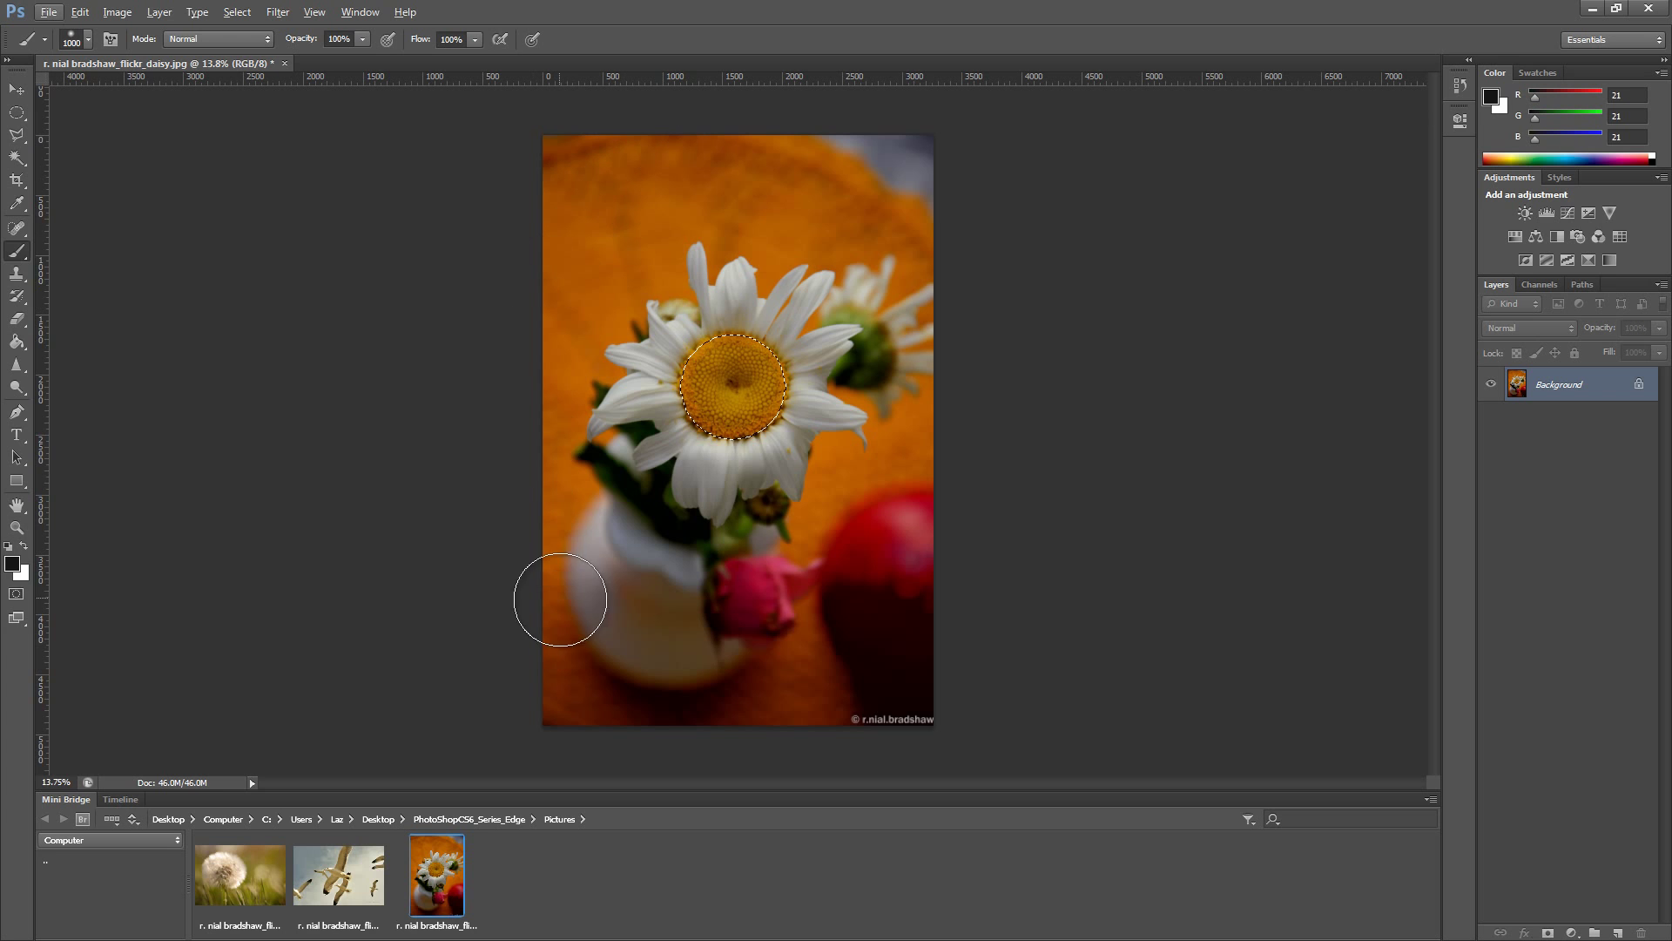
{"action": "scroll", "coordinate": [864, 204], "scroll_direction": "up", "scroll_amount": 3}
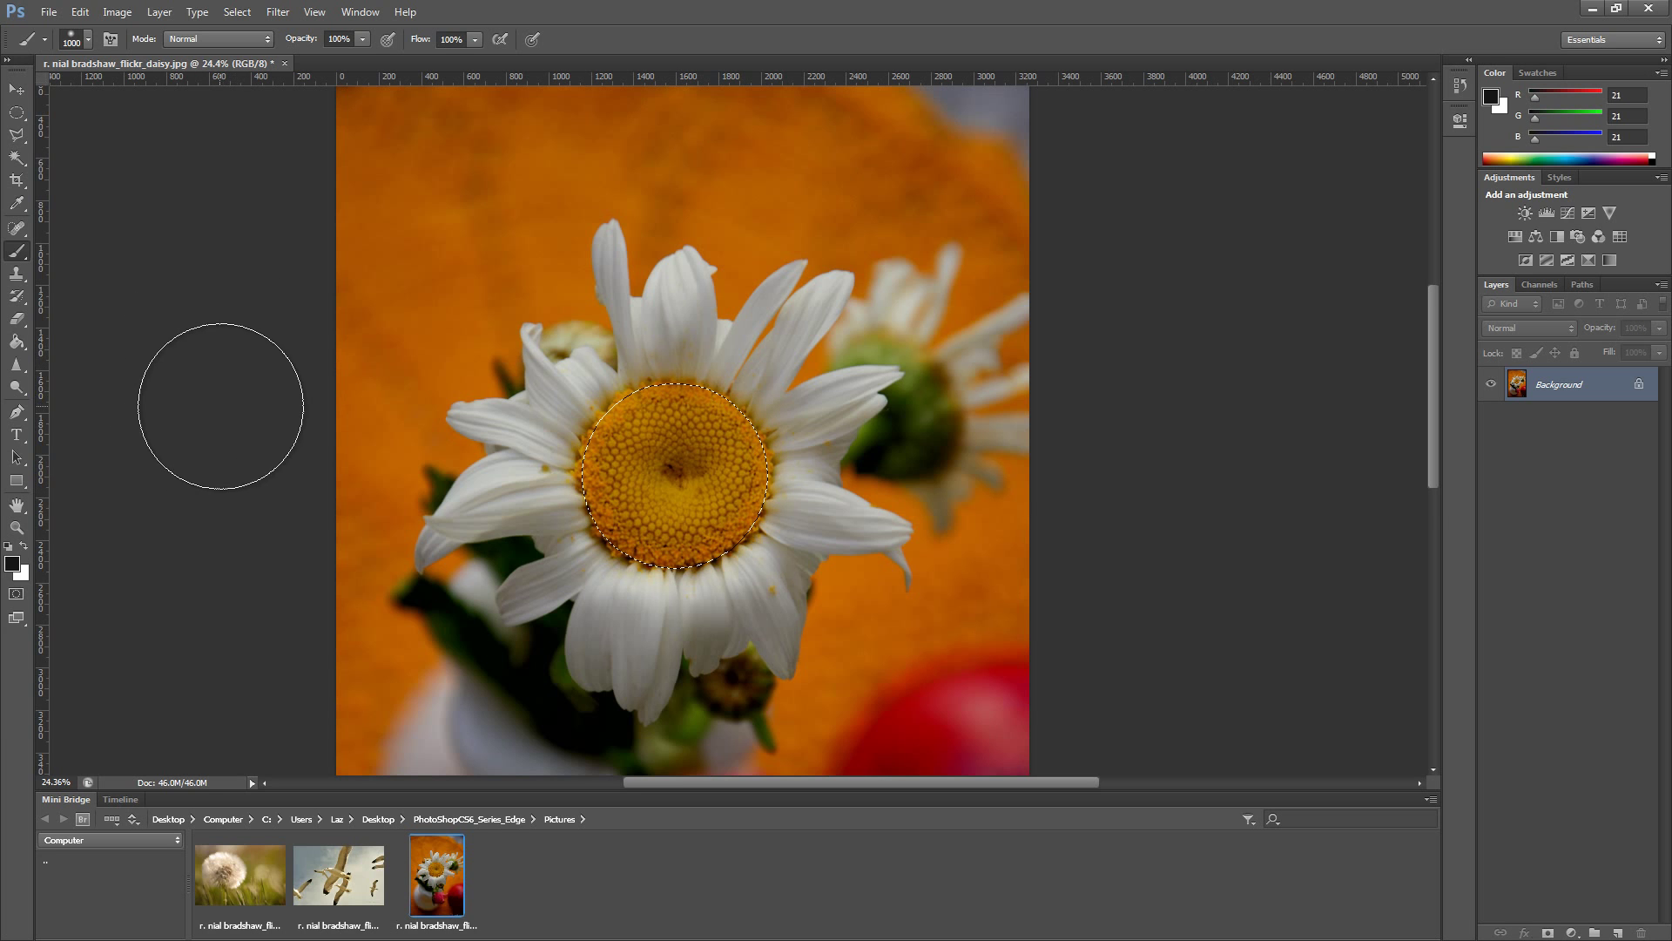
{"action": "scroll", "coordinate": [245, 365], "scroll_direction": "down", "scroll_amount": 2}
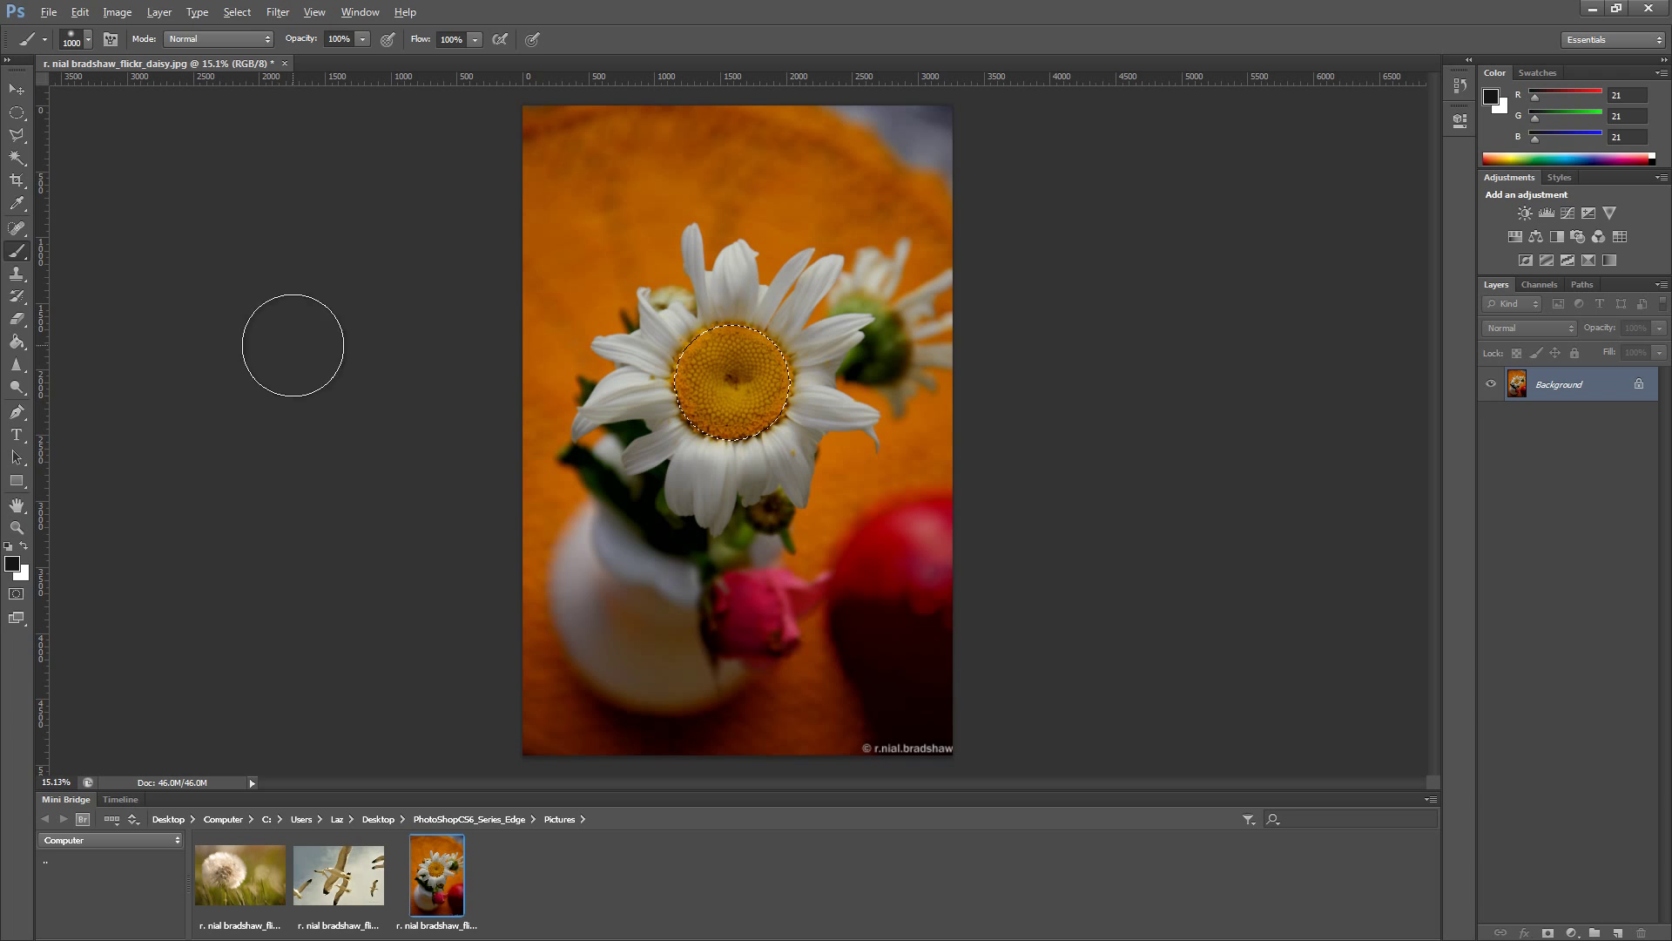
Step: Invert the selection with Select > Inverse, test-paint over it, and undo the strokes
{"action": "left_click", "coordinate": [236, 12]}
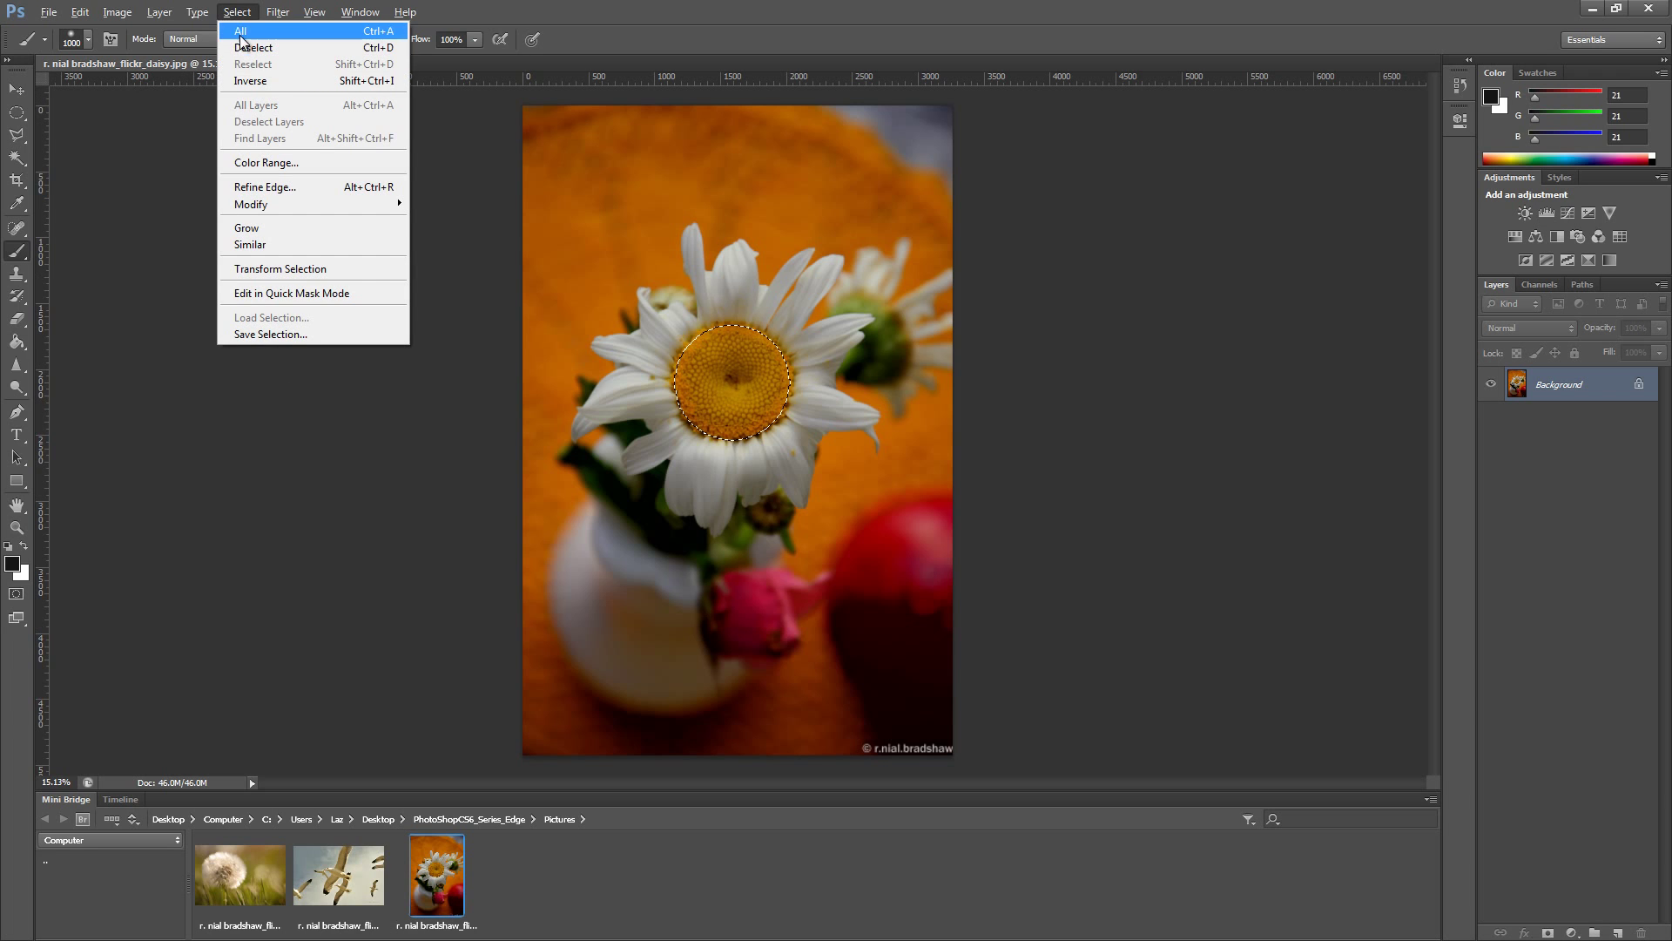
{"action": "left_click", "coordinate": [274, 80]}
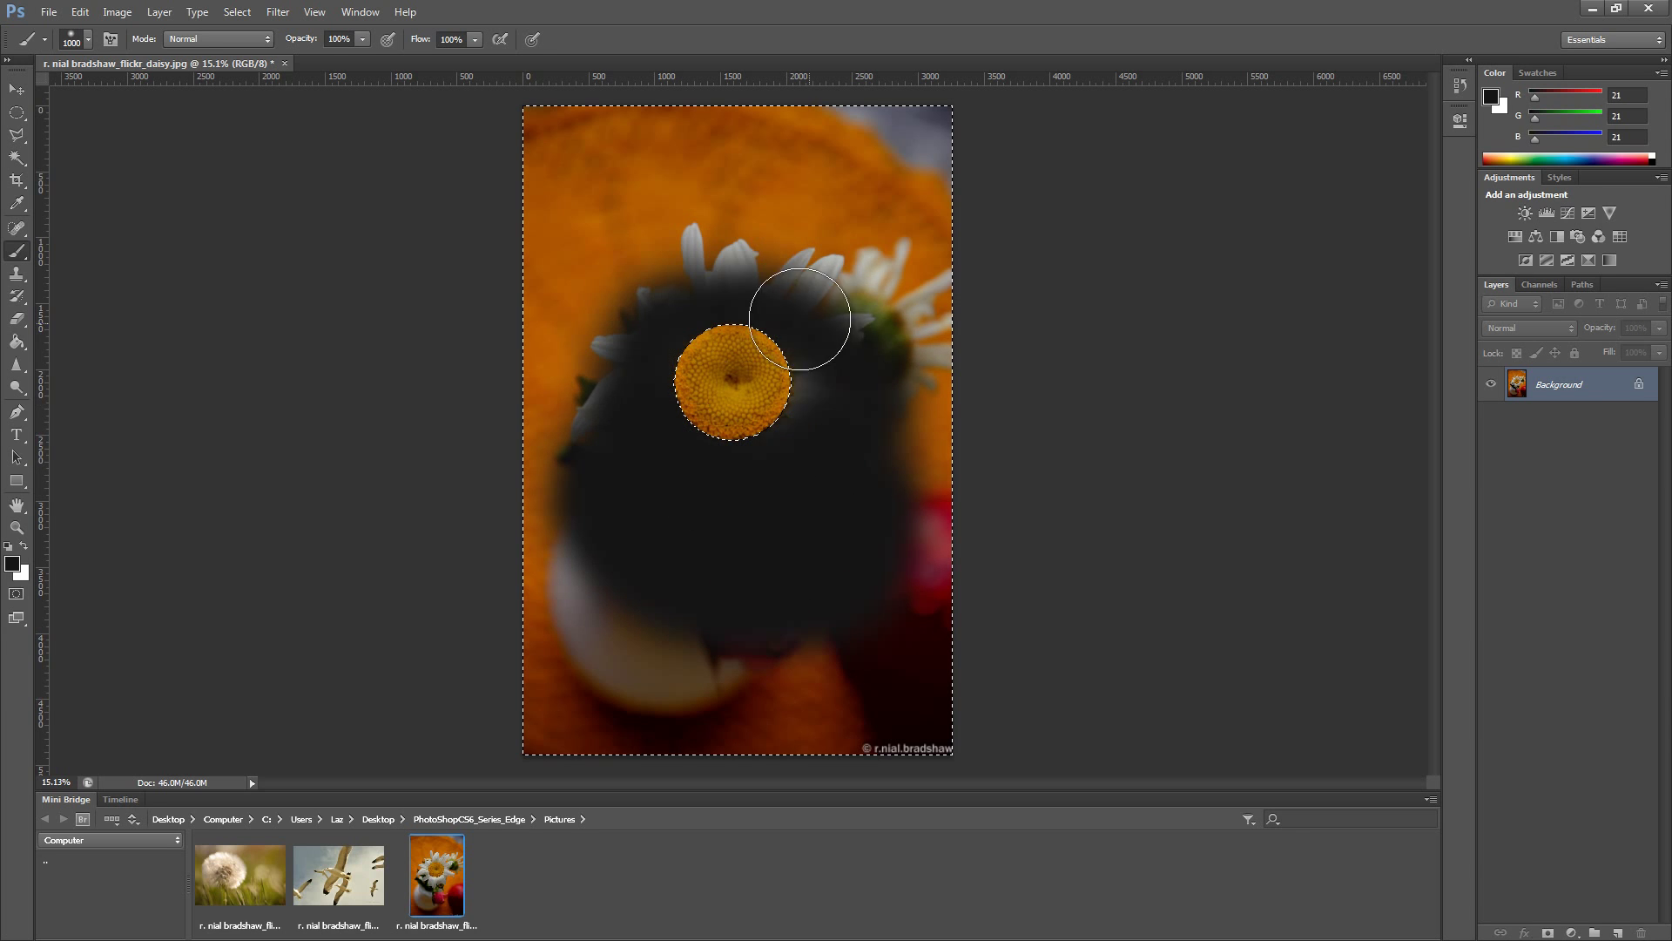
{"action": "mouse_move", "coordinate": [763, 236]}
{"action": "left_mouse_down"}
{"action": "mouse_move", "coordinate": [798, 411]}
{"action": "mouse_move", "coordinate": [735, 519]}
{"action": "mouse_move", "coordinate": [608, 284]}
{"action": "mouse_move", "coordinate": [720, 448]}
{"action": "left_mouse_up"}
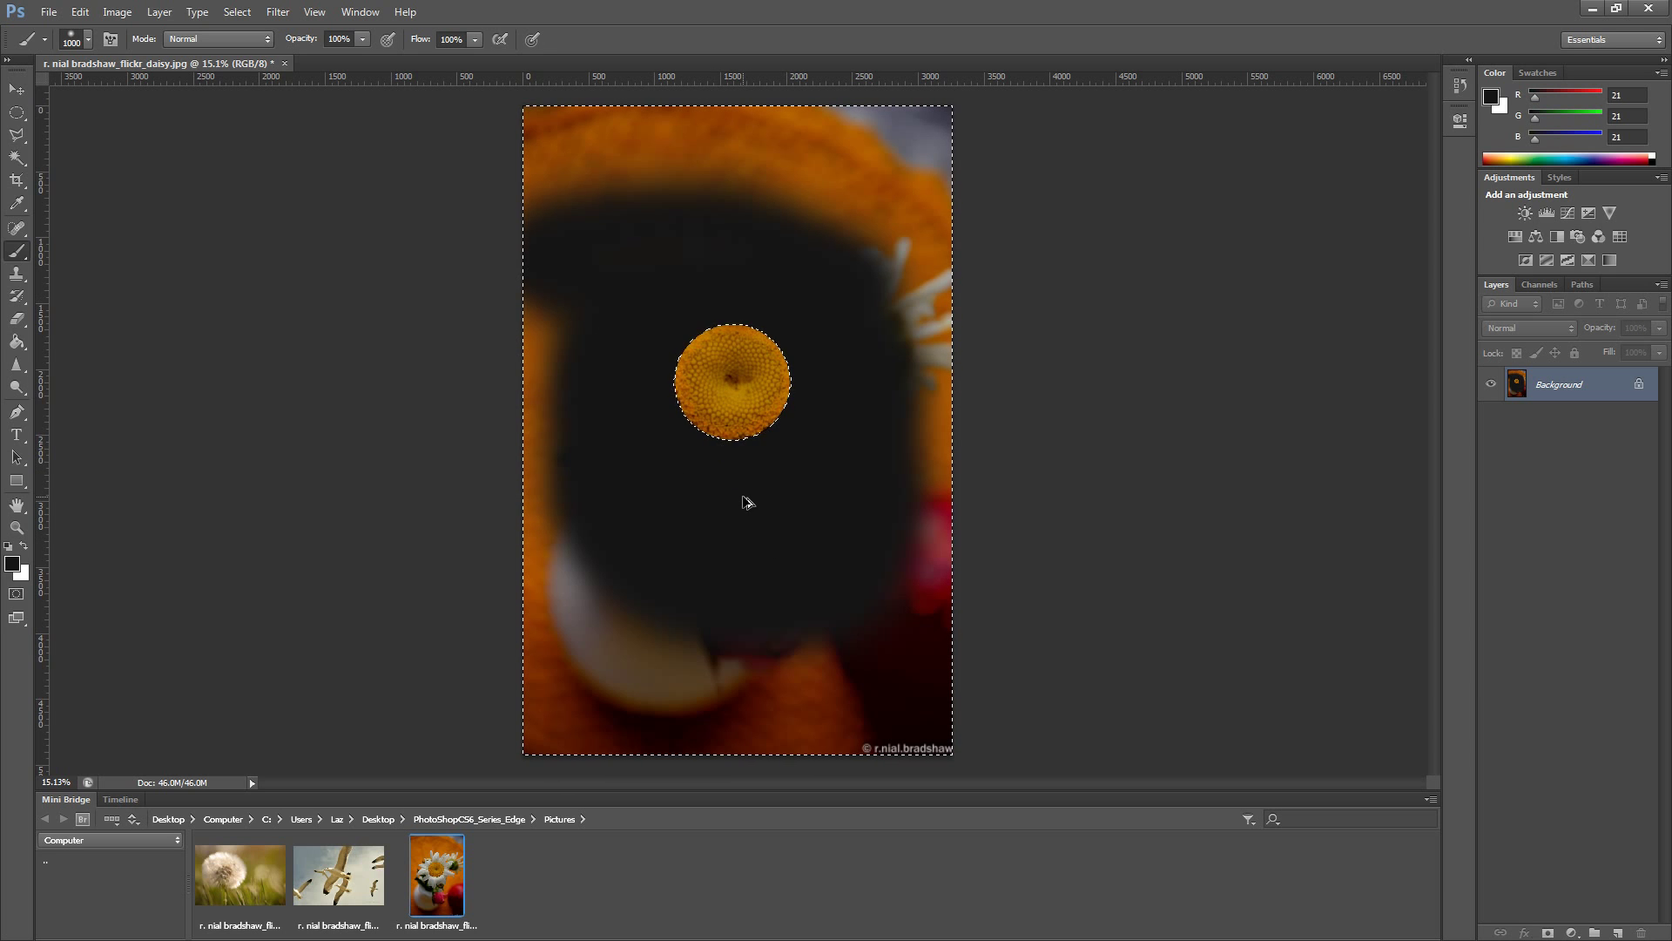
{"action": "key", "text": "ctrl+z"}
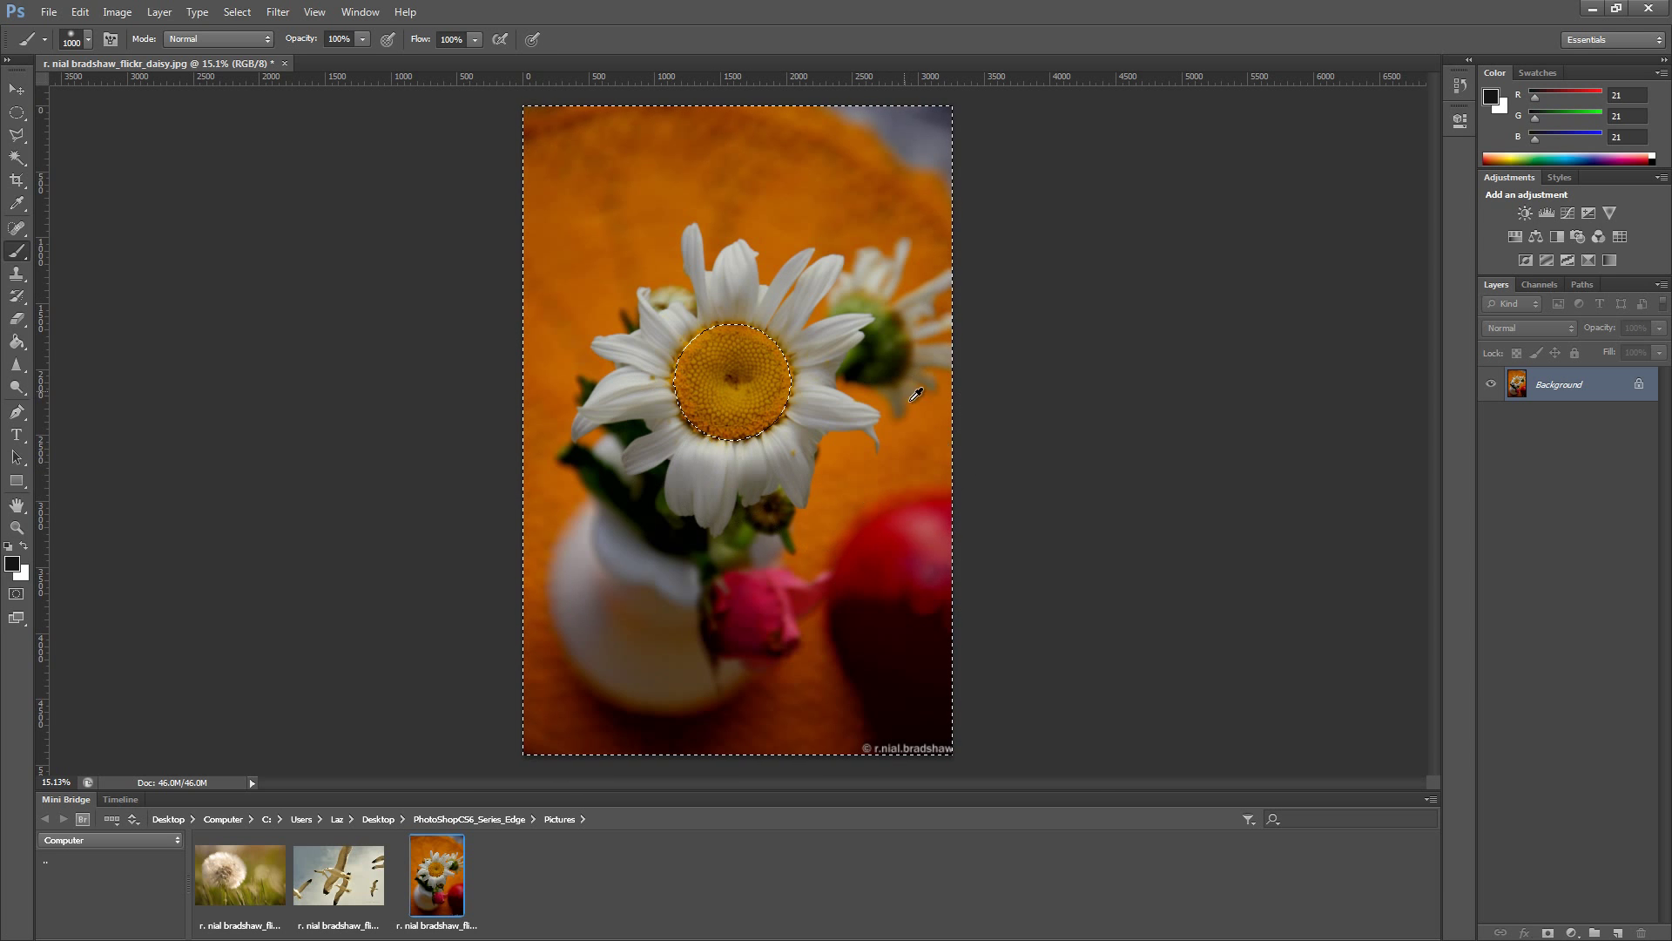
{"action": "scroll", "coordinate": [858, 374], "scroll_direction": "up", "scroll_amount": 2}
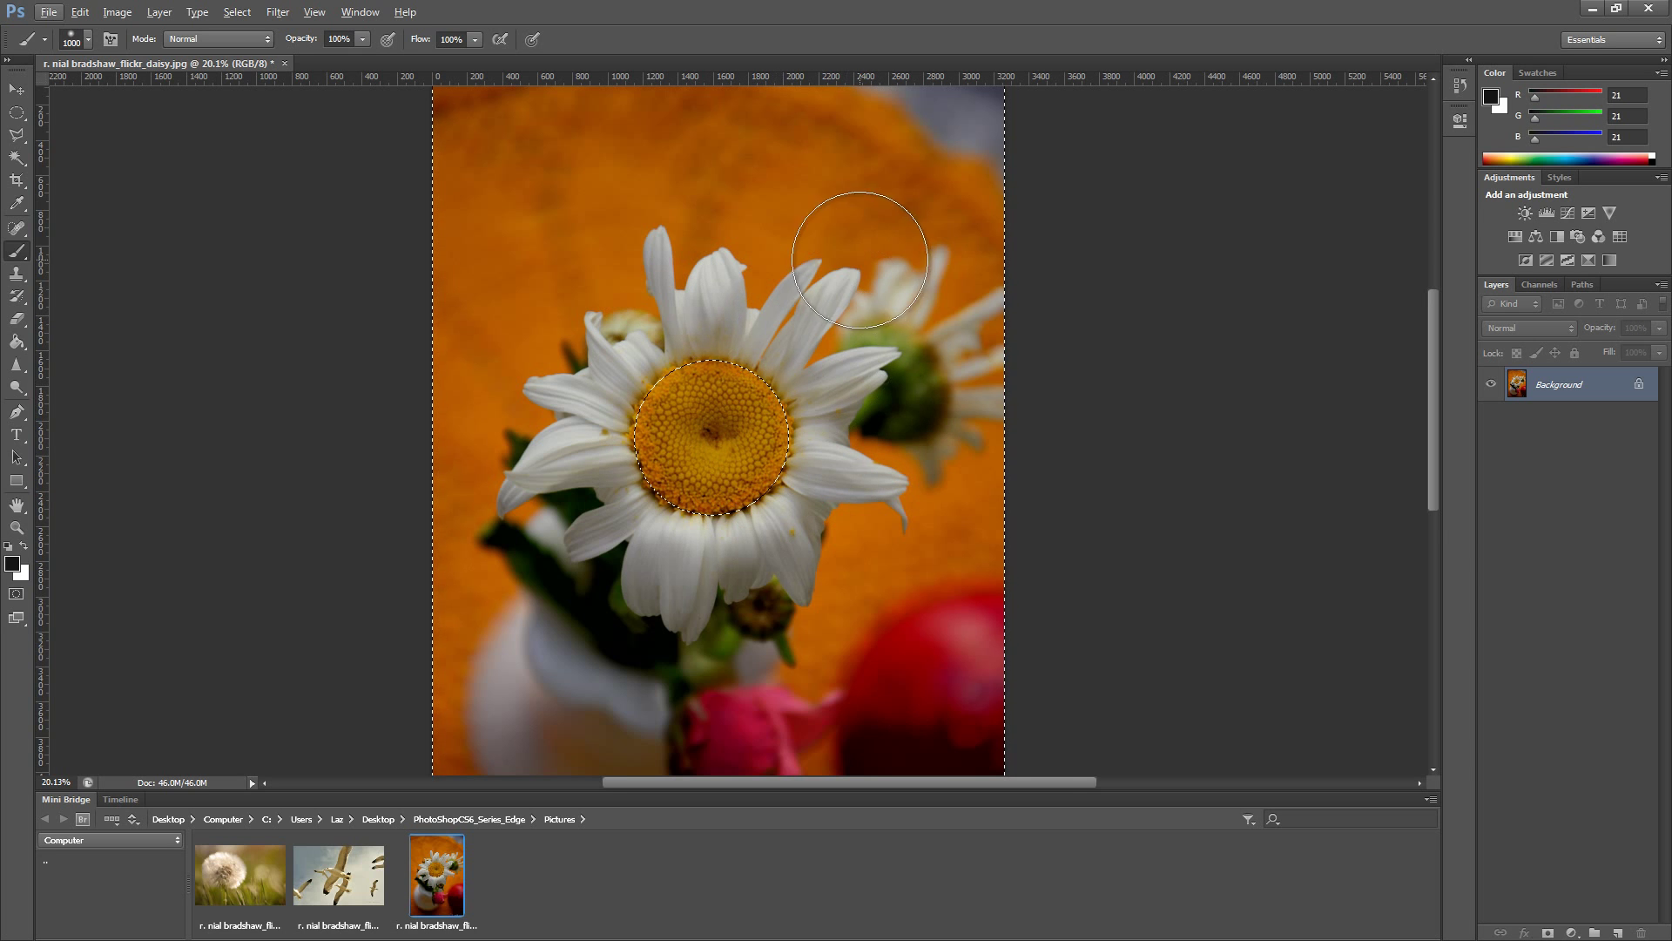
{"action": "scroll", "coordinate": [835, 335], "scroll_direction": "down", "scroll_amount": 1}
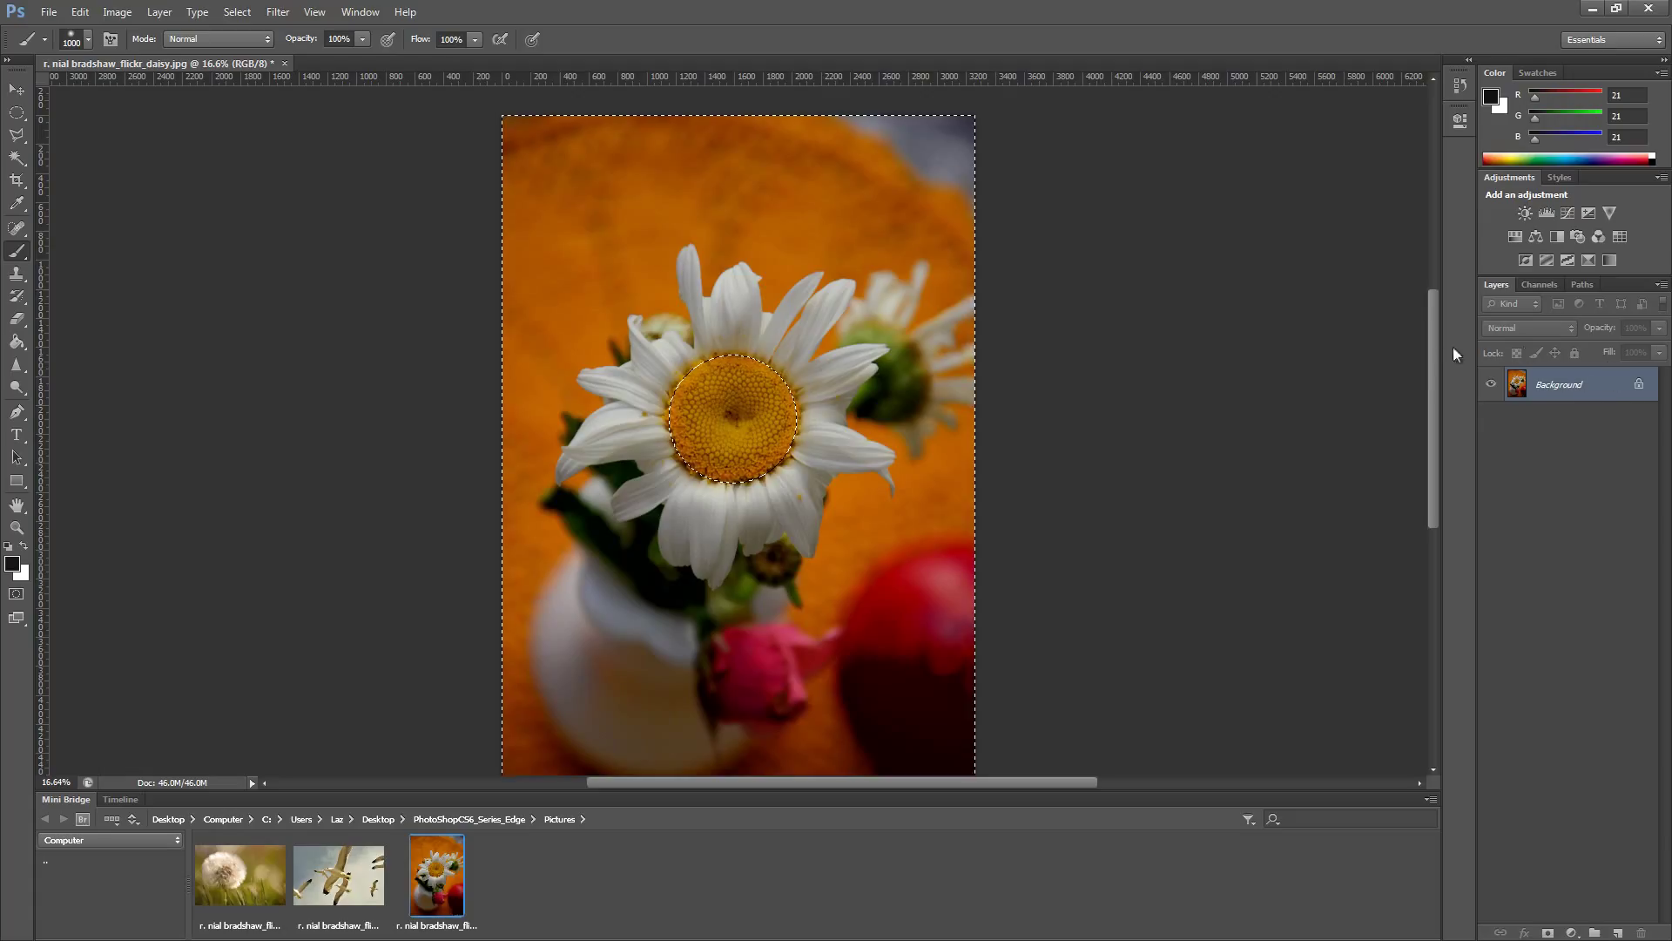
Step: Convert the Background into an editable layer named Layer 0, then toggle its visibility to check it
{"action": "double_click", "coordinate": [1603, 390]}
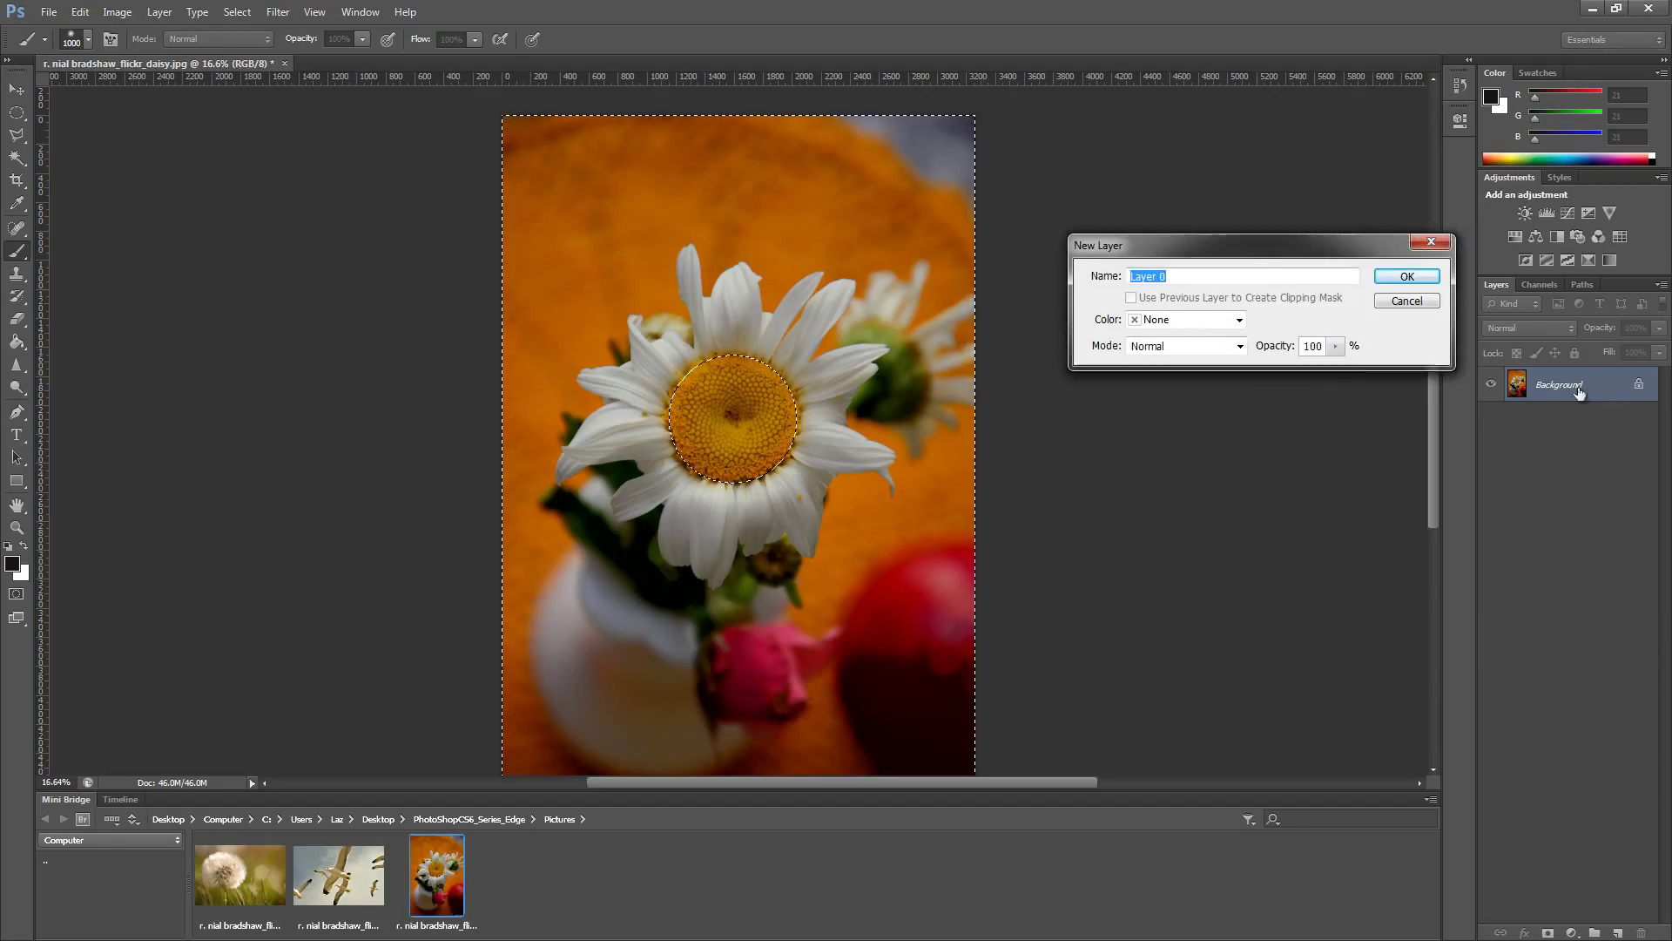
{"action": "left_click_drag", "start_coordinate": [1272, 244], "coordinate": [1203, 263]}
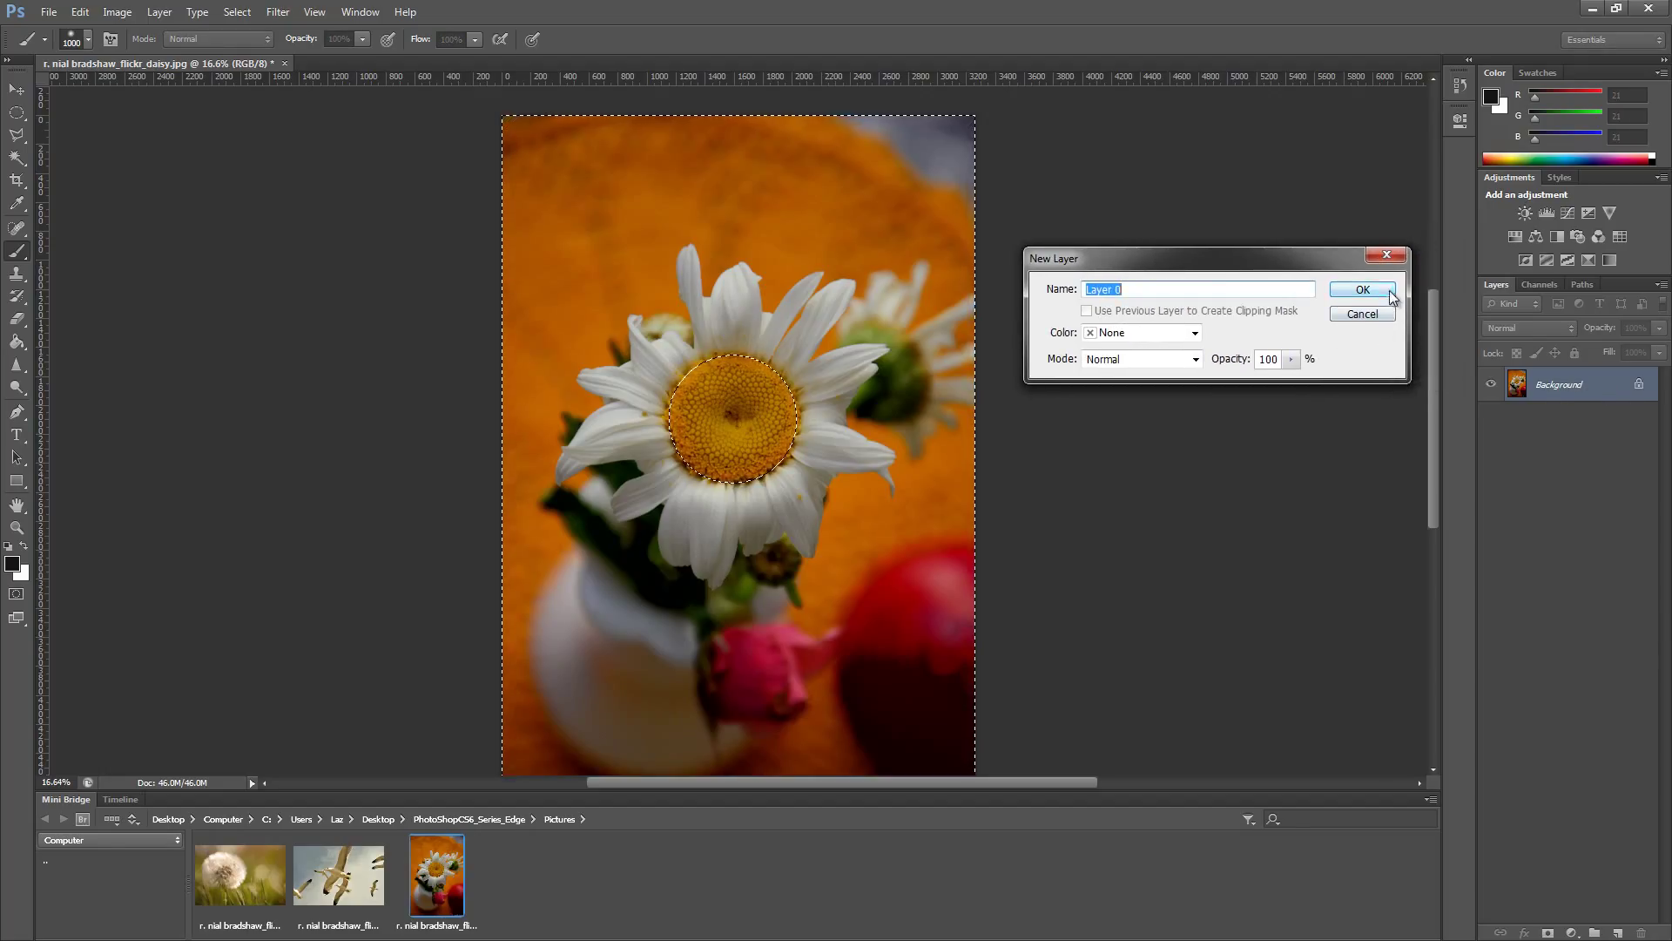
{"action": "left_click", "coordinate": [1356, 296]}
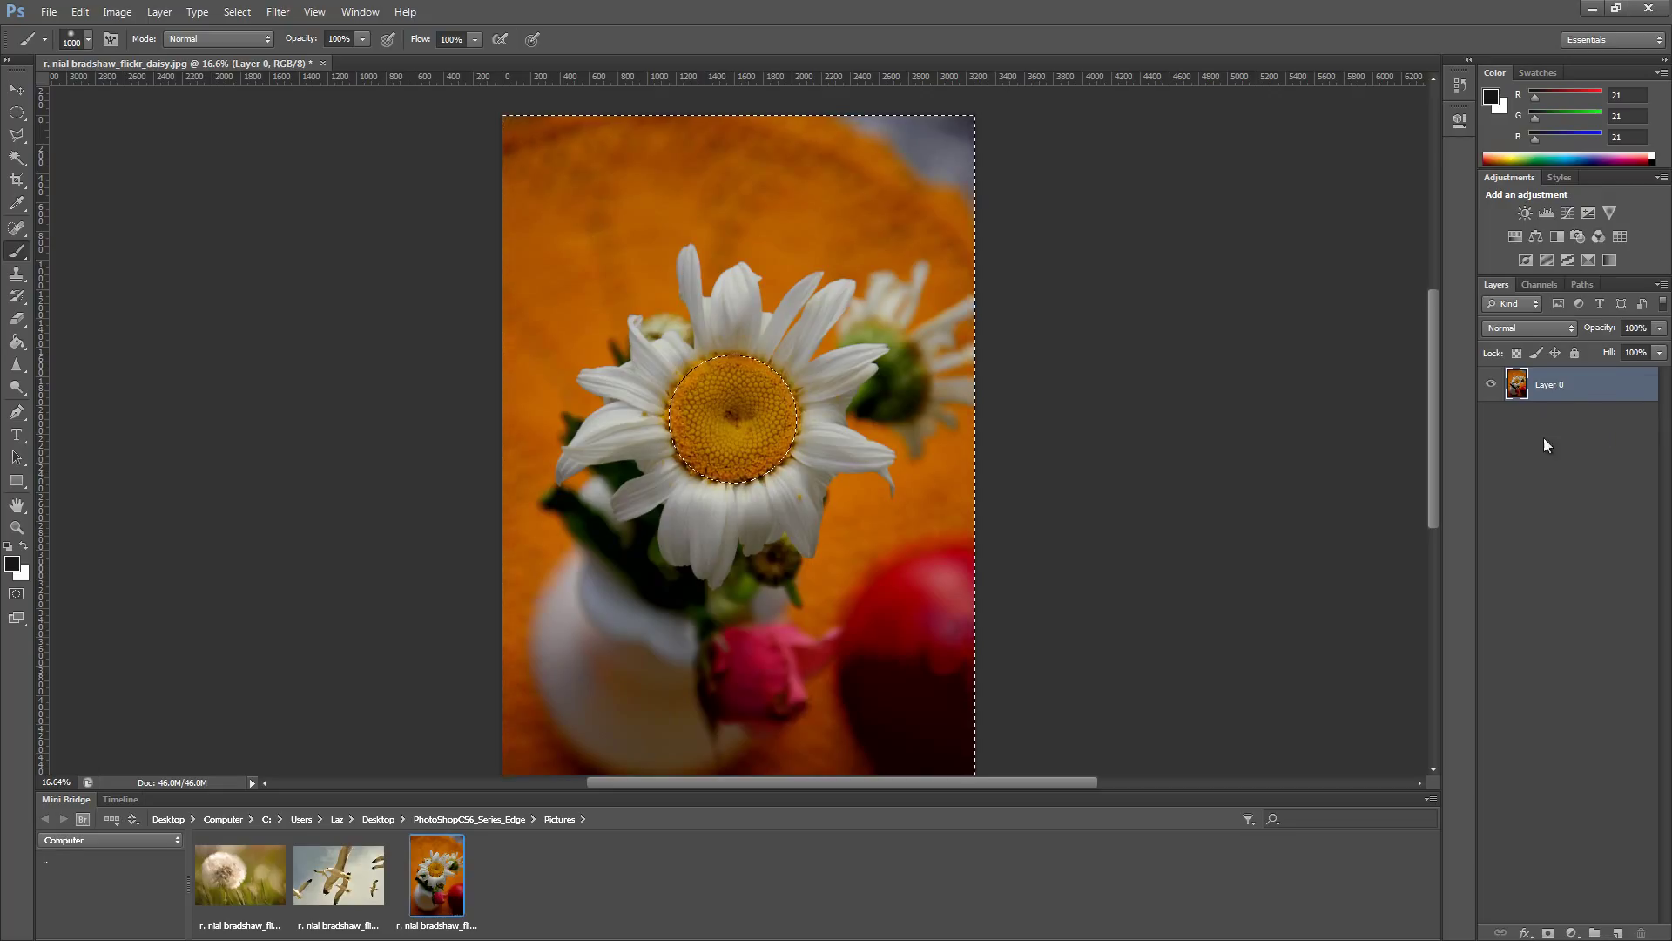
{"action": "left_click", "coordinate": [1491, 386]}
{"action": "left_click", "coordinate": [1491, 386]}
Step: Add a Hue/Saturation adjustment masked by the daisy-centre selection and try different Saturation values
{"action": "left_click", "coordinate": [1515, 236]}
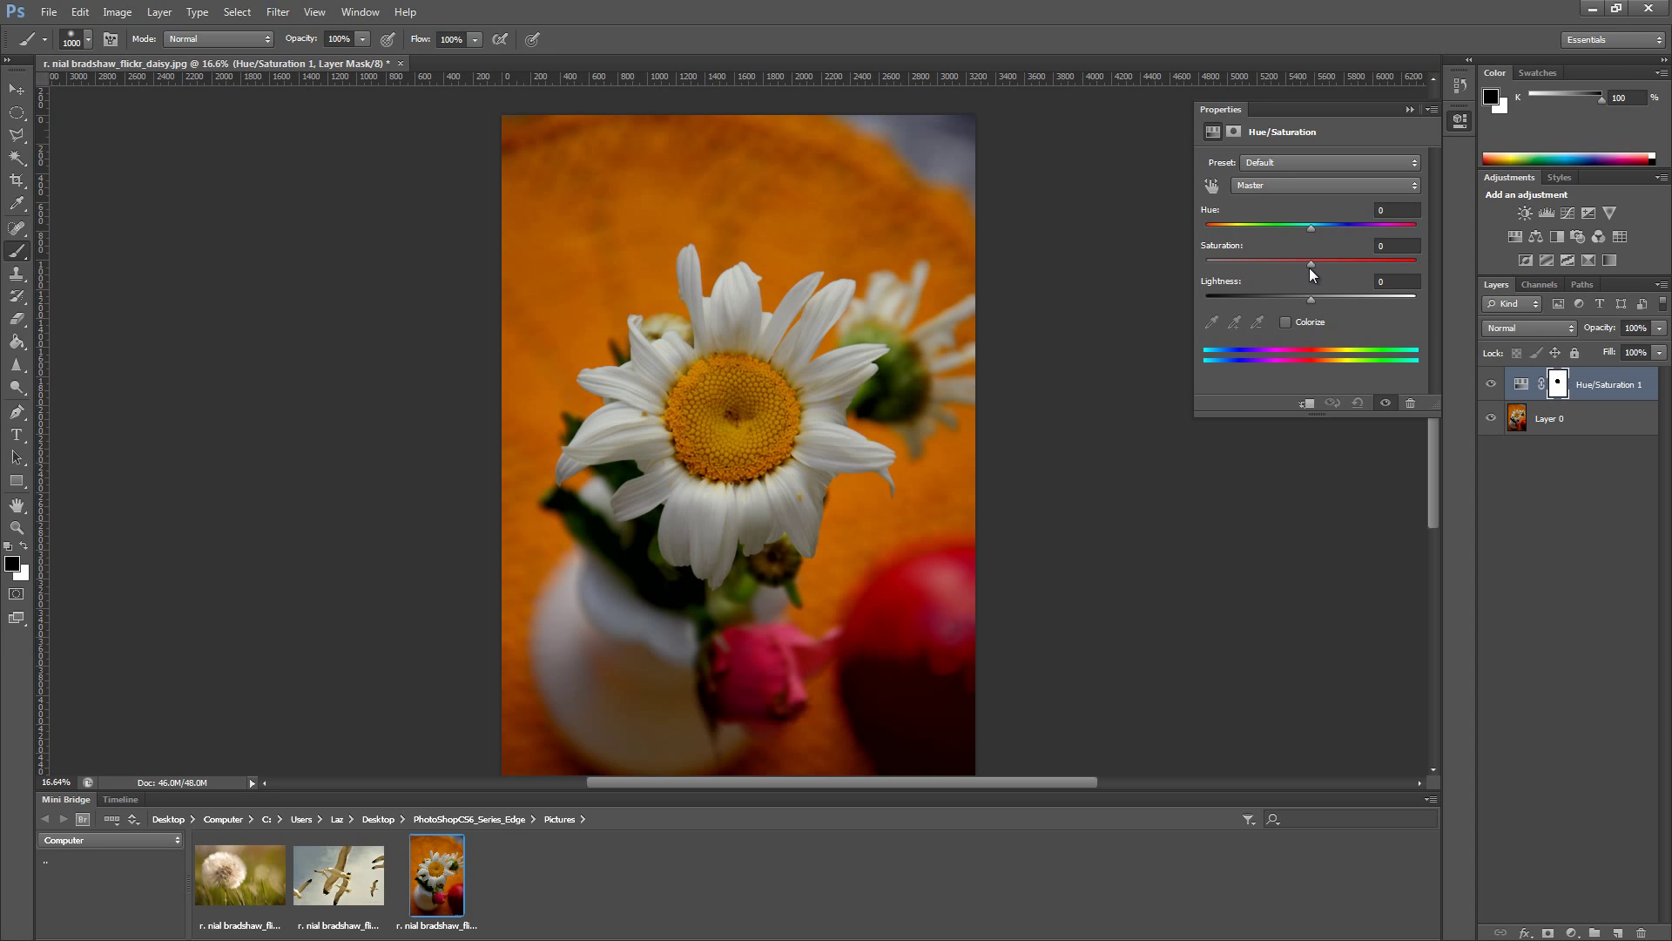
{"action": "left_click_drag", "start_coordinate": [1311, 263], "coordinate": [1307, 263]}
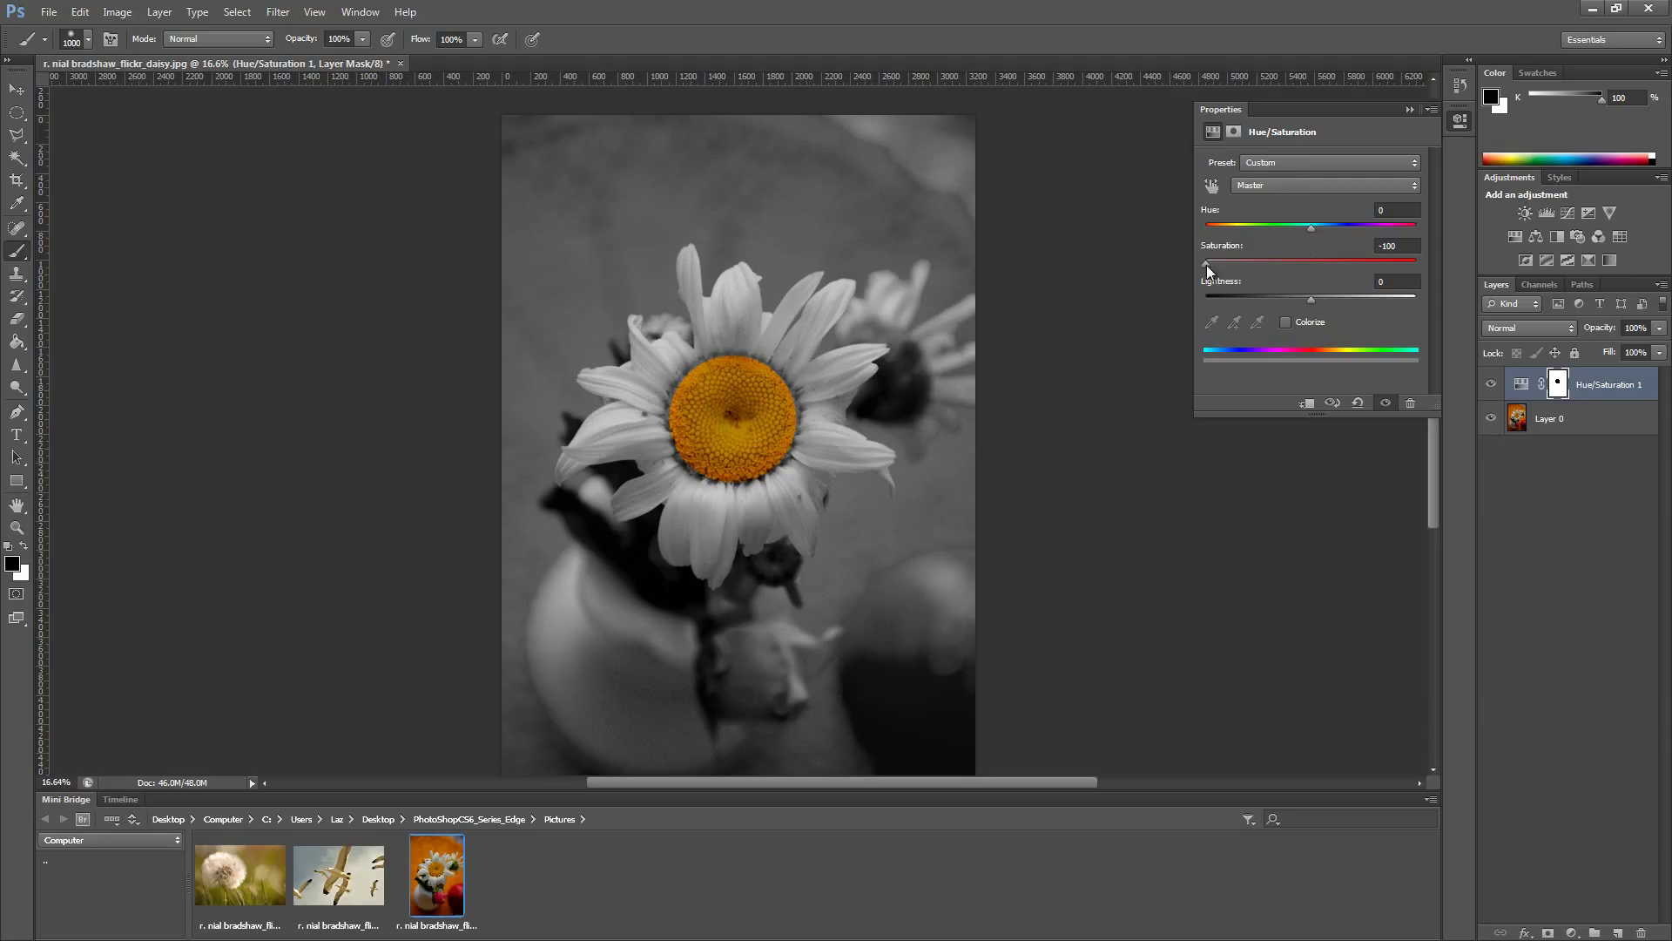
{"action": "left_click_drag", "start_coordinate": [1207, 264], "coordinate": [1320, 269]}
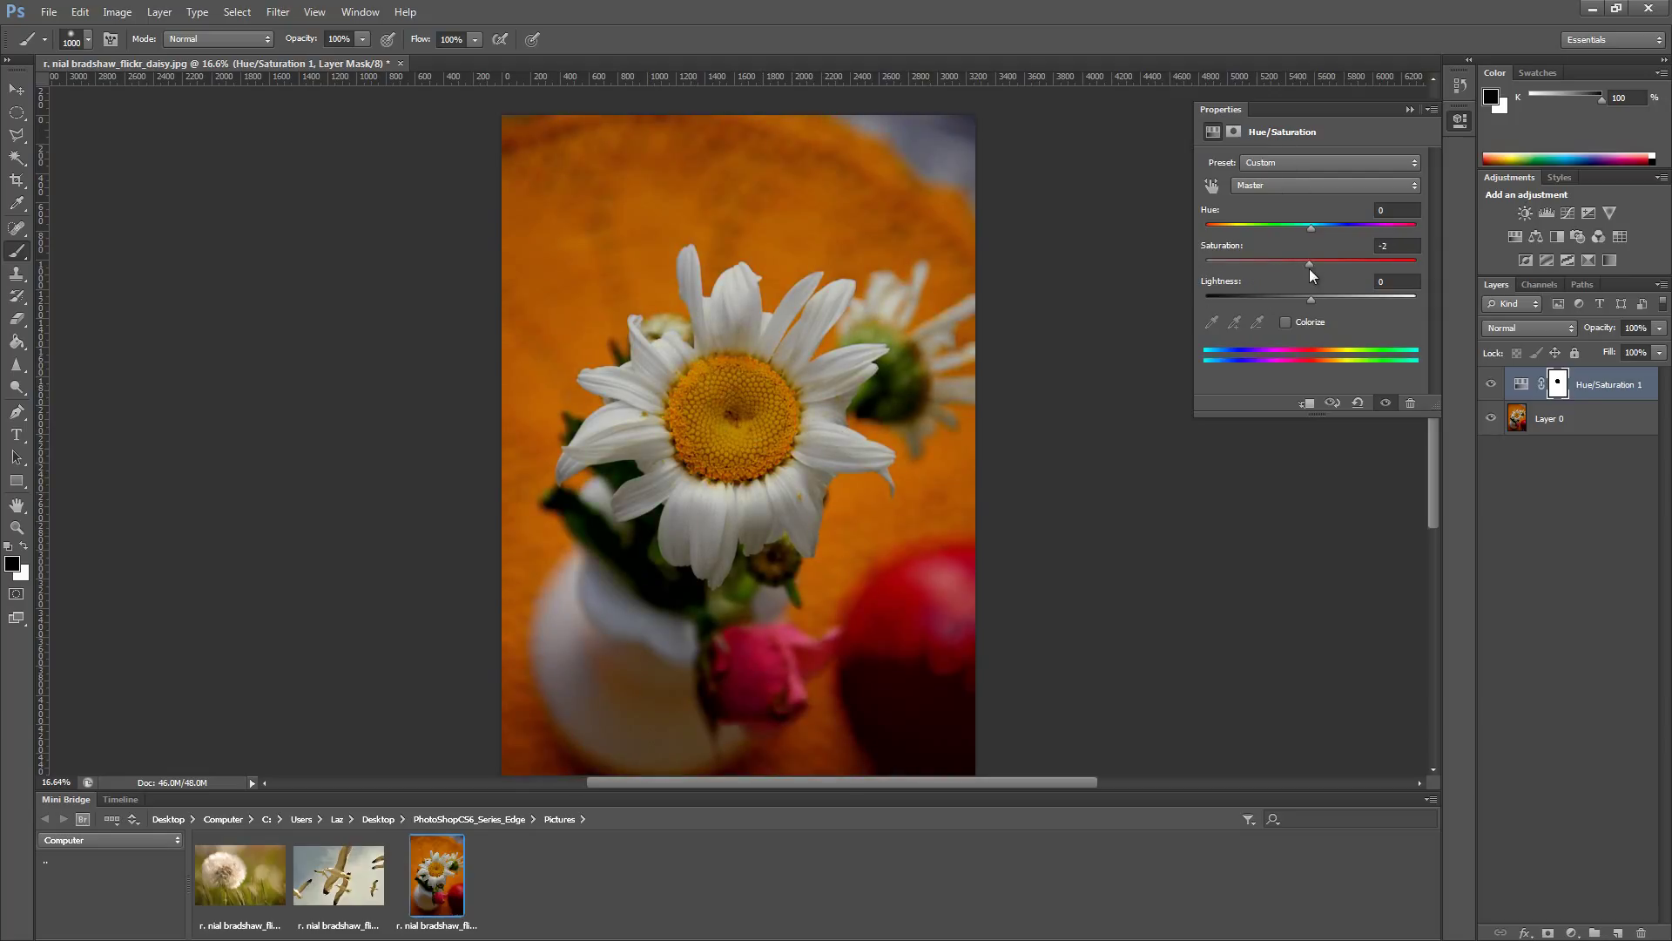
Step: Try Colorize with a green-teal tint, then turn it off, leaving Saturation at -100
{"action": "left_click", "coordinate": [1285, 324]}
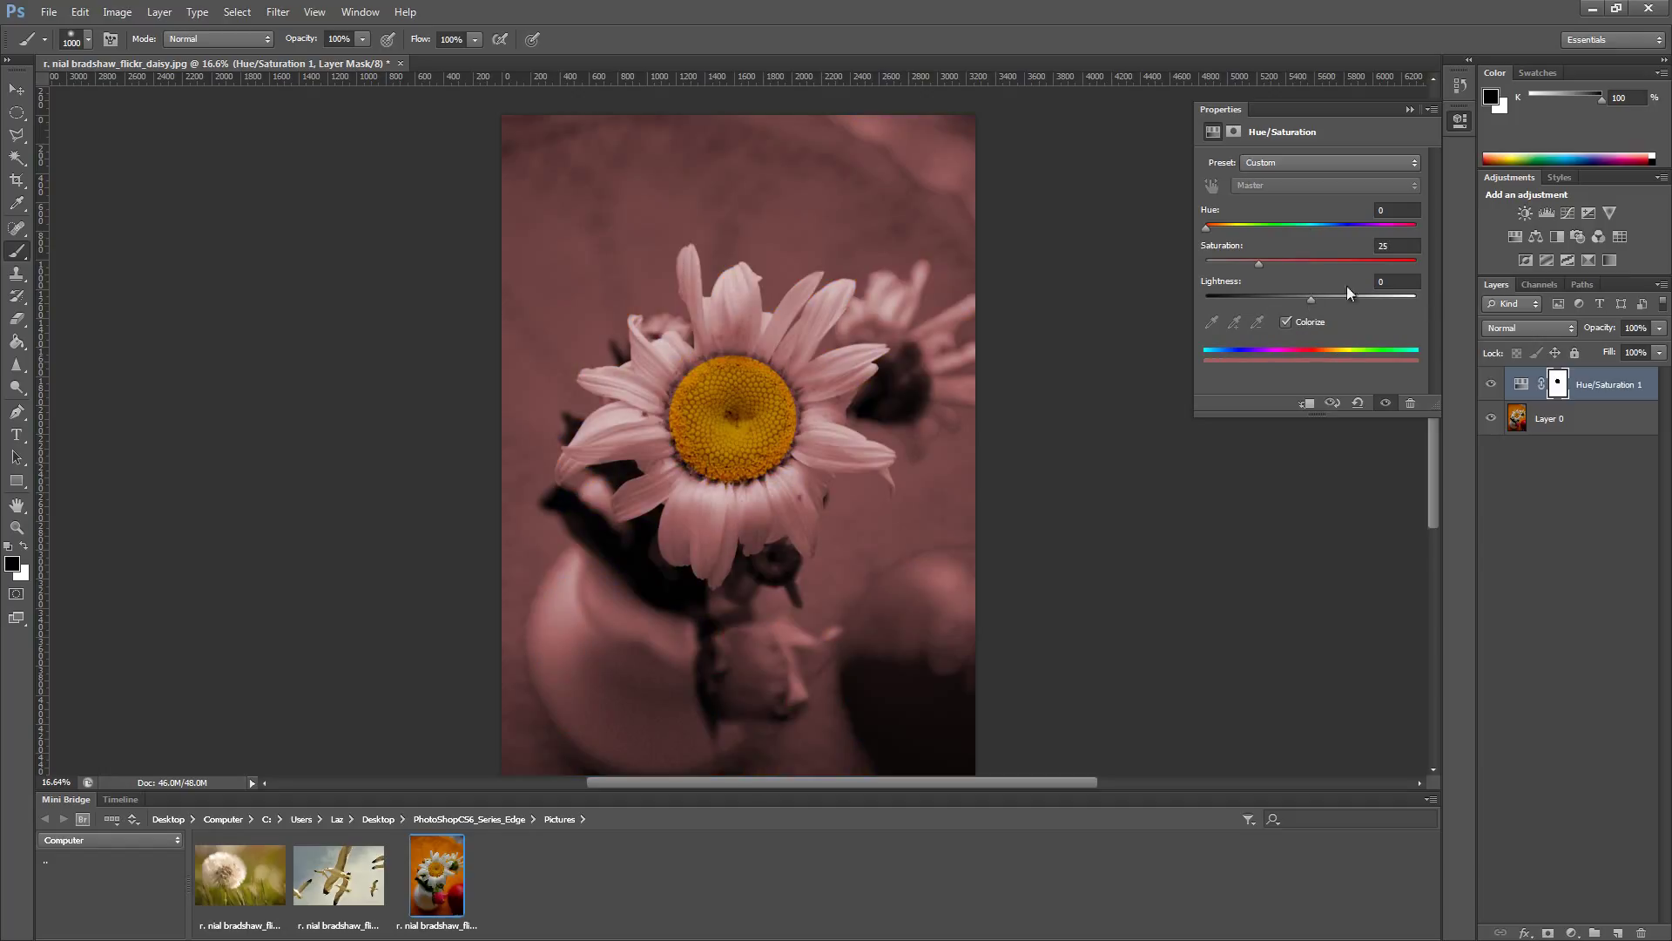
{"action": "mouse_move", "coordinate": [1206, 230]}
{"action": "left_mouse_down"}
{"action": "mouse_move", "coordinate": [1293, 233]}
{"action": "mouse_move", "coordinate": [1236, 233]}
{"action": "mouse_move", "coordinate": [1203, 263]}
{"action": "left_mouse_up"}
{"action": "left_click", "coordinate": [1287, 322]}
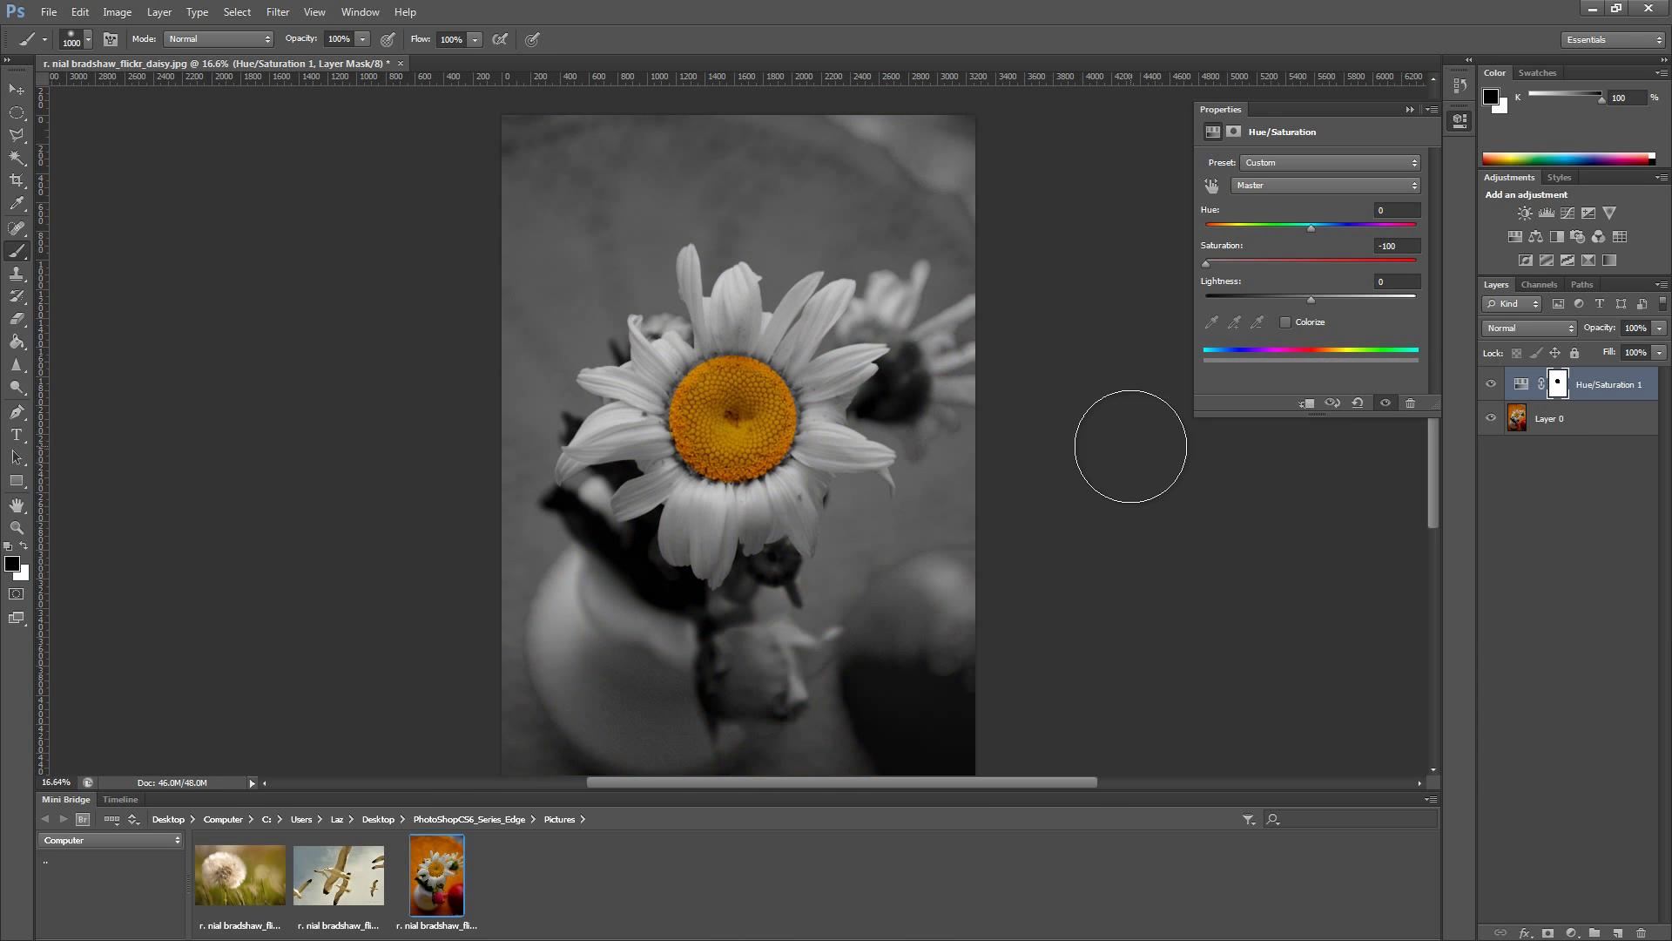
Step: Adjust the view and return to the Move tool after dismissing an accidental menu
{"action": "scroll", "coordinate": [741, 425], "scroll_direction": "up", "scroll_amount": 3}
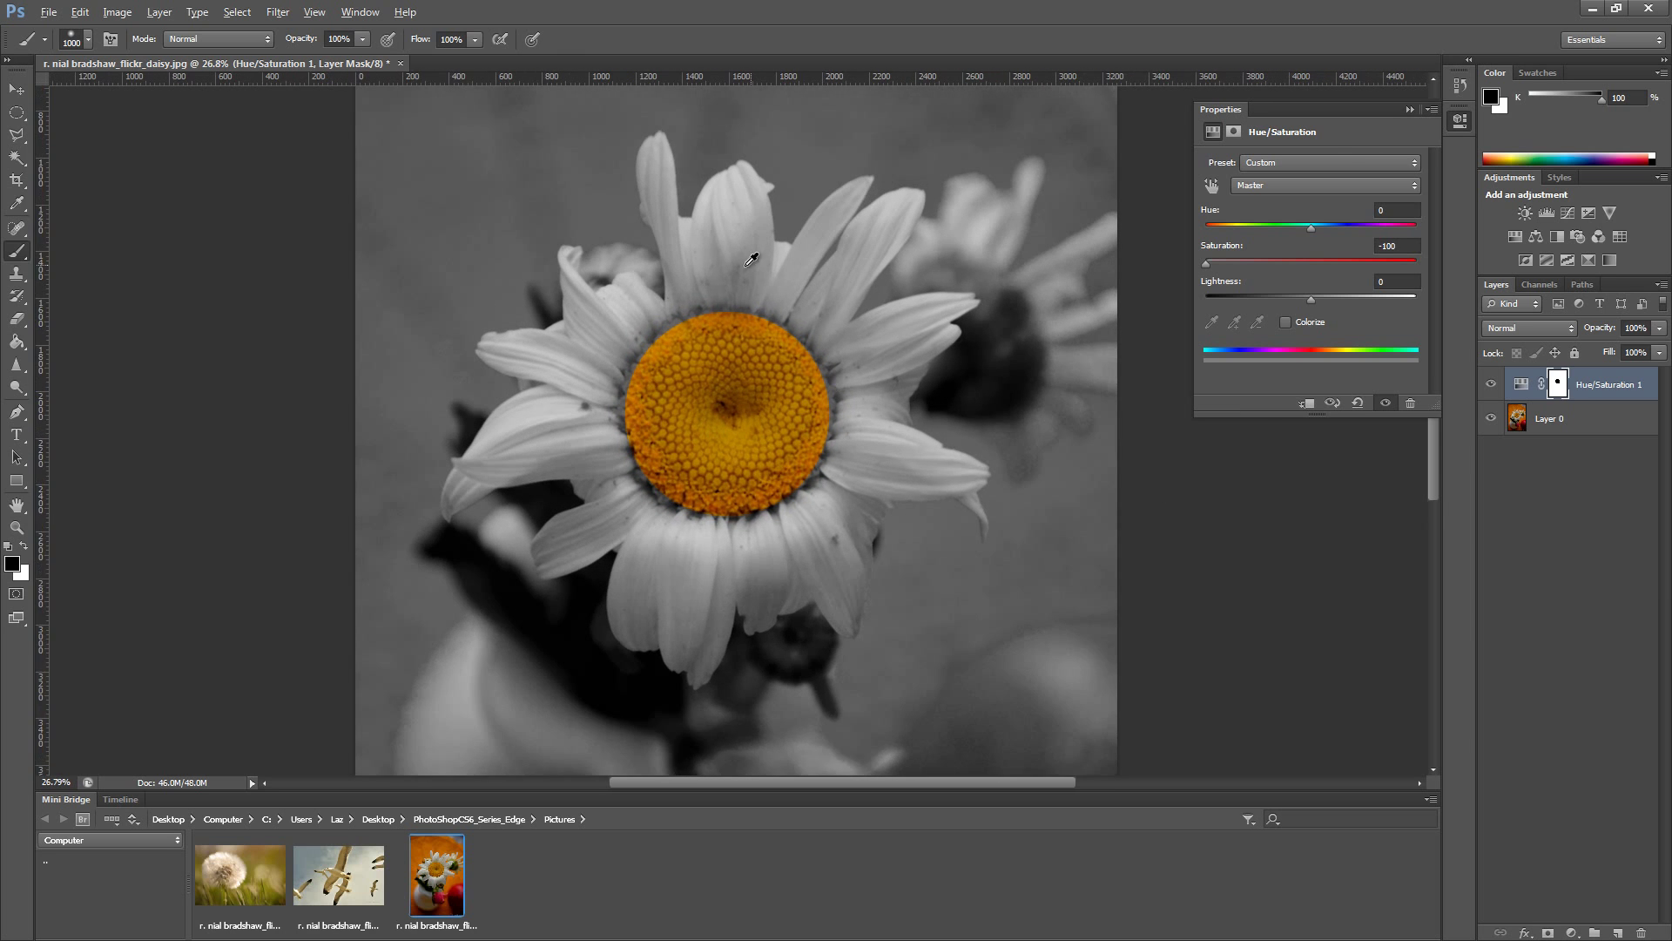
{"action": "scroll", "coordinate": [750, 259], "scroll_direction": "up", "scroll_amount": 3}
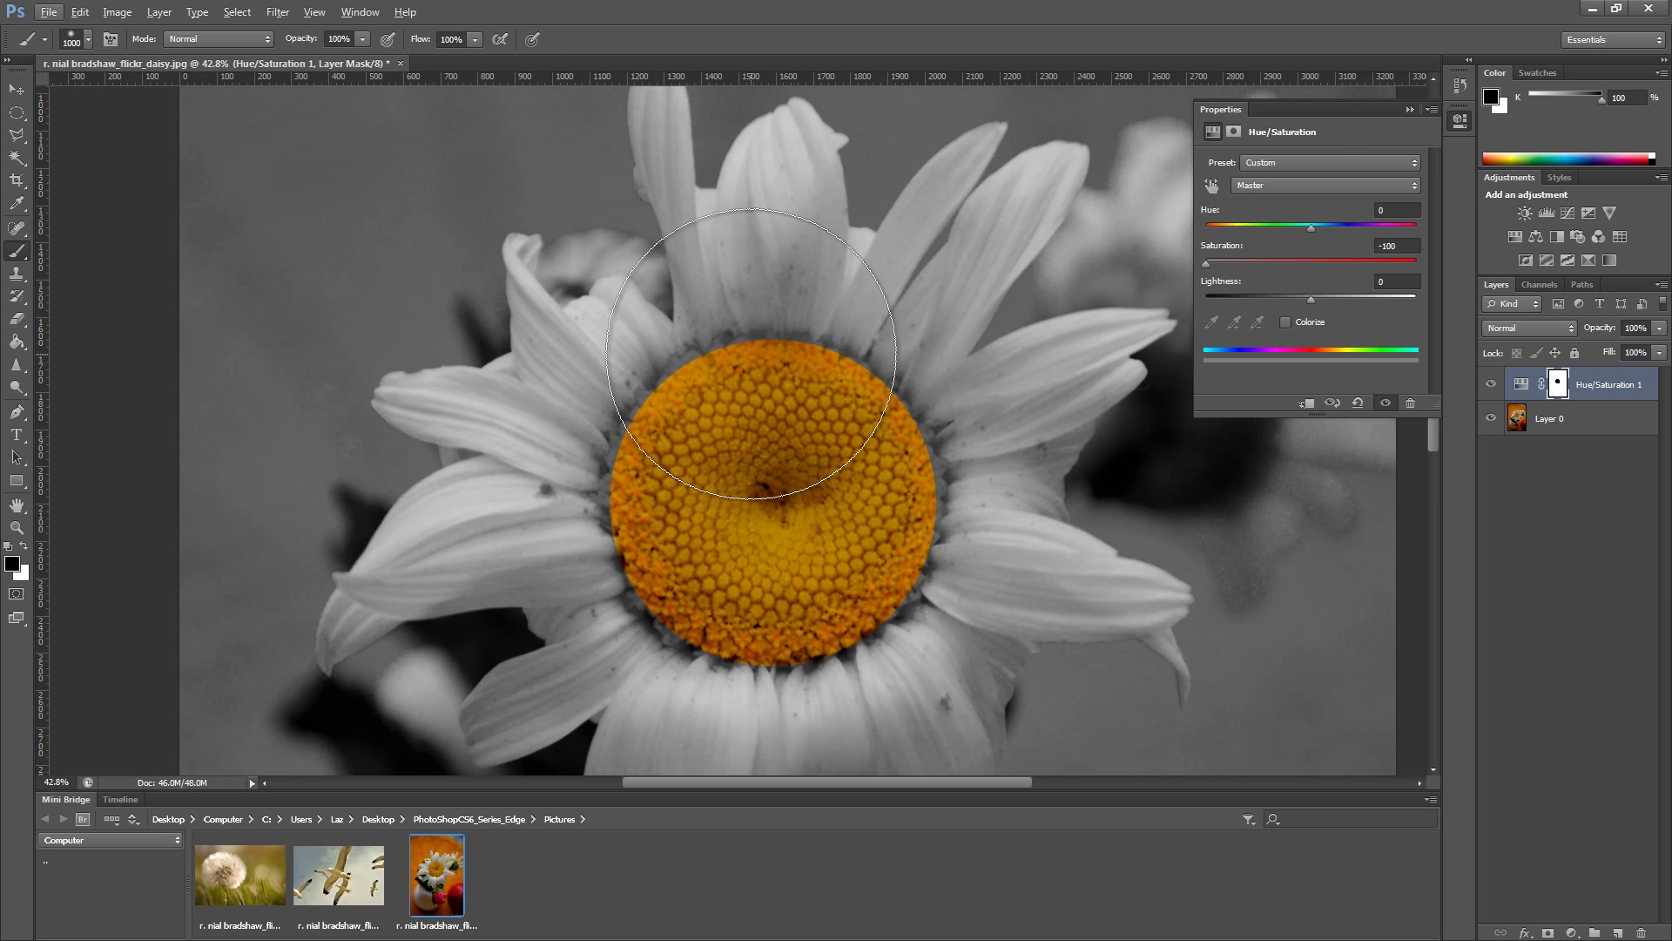
{"action": "key", "text": "w"}
{"action": "key", "text": "alt+w"}
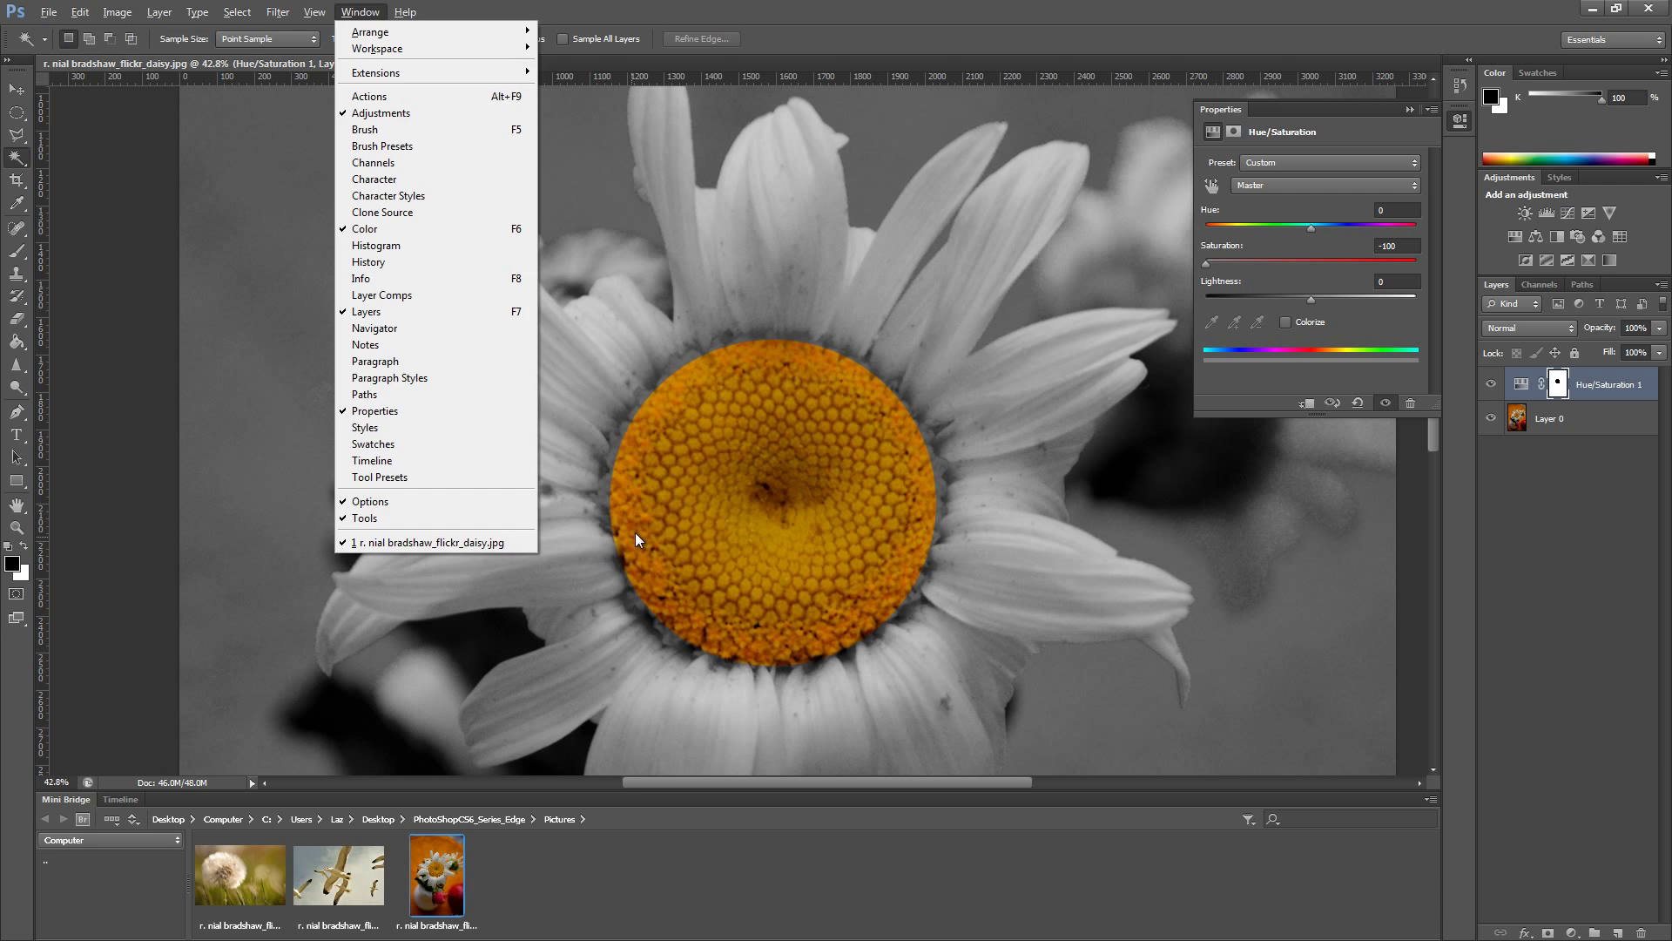
{"action": "key", "text": "Escape"}
{"action": "key", "text": "v"}
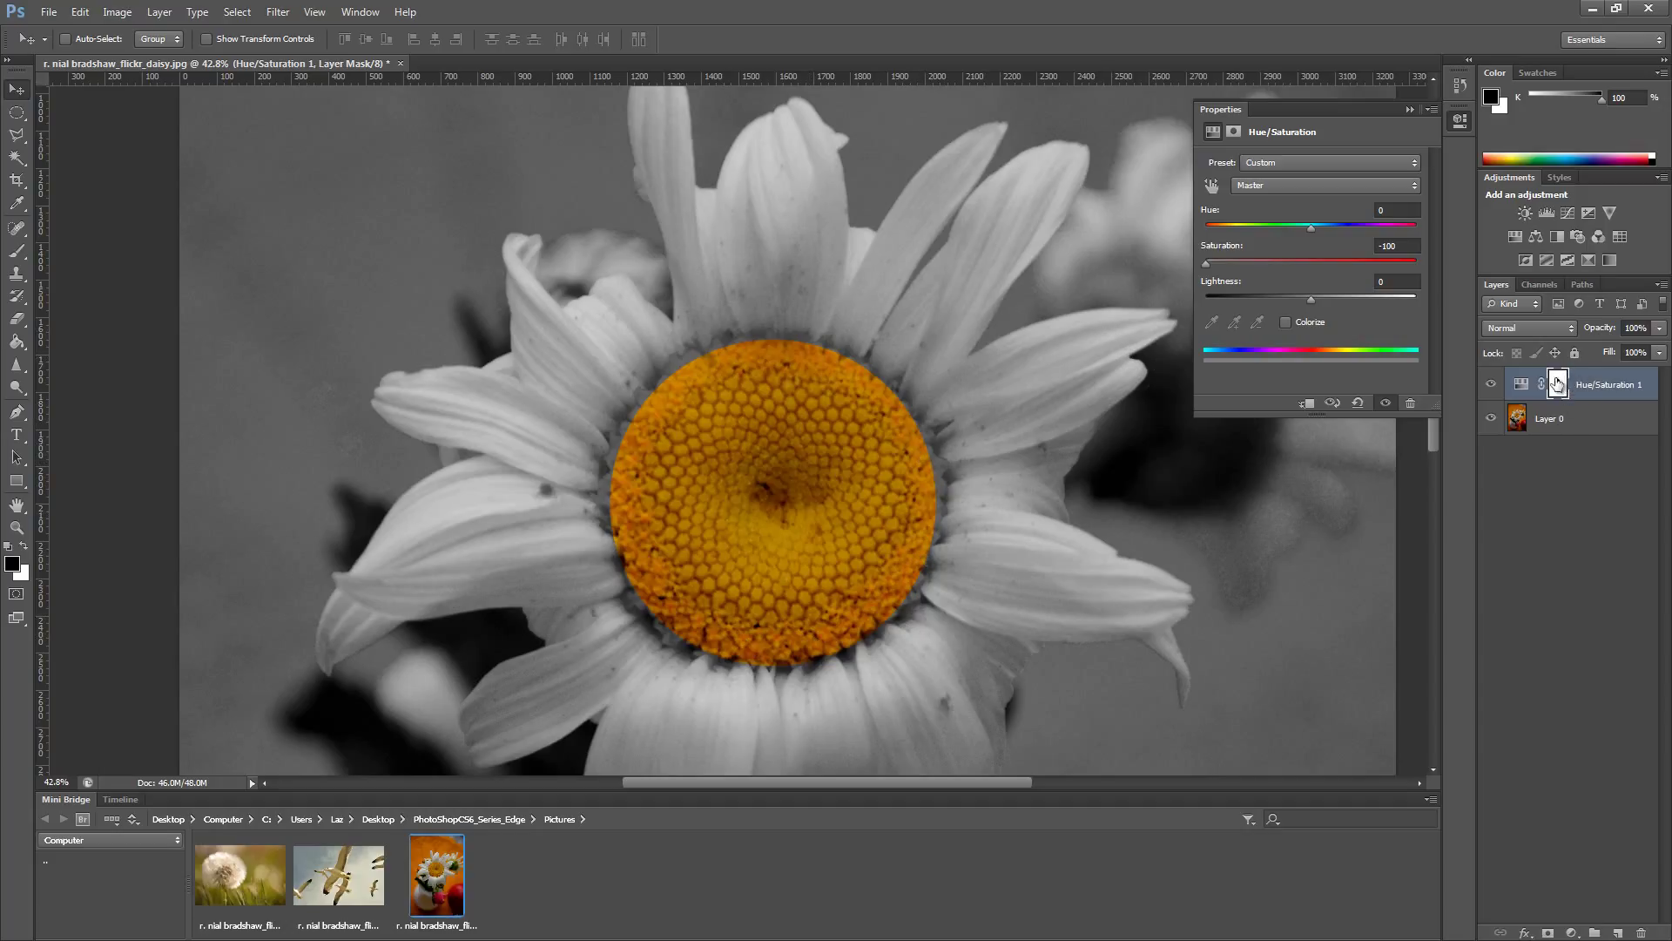
Step: Feather the Hue/Saturation mask to 44.4 px, keeping its density at full
{"action": "left_click", "coordinate": [1558, 383]}
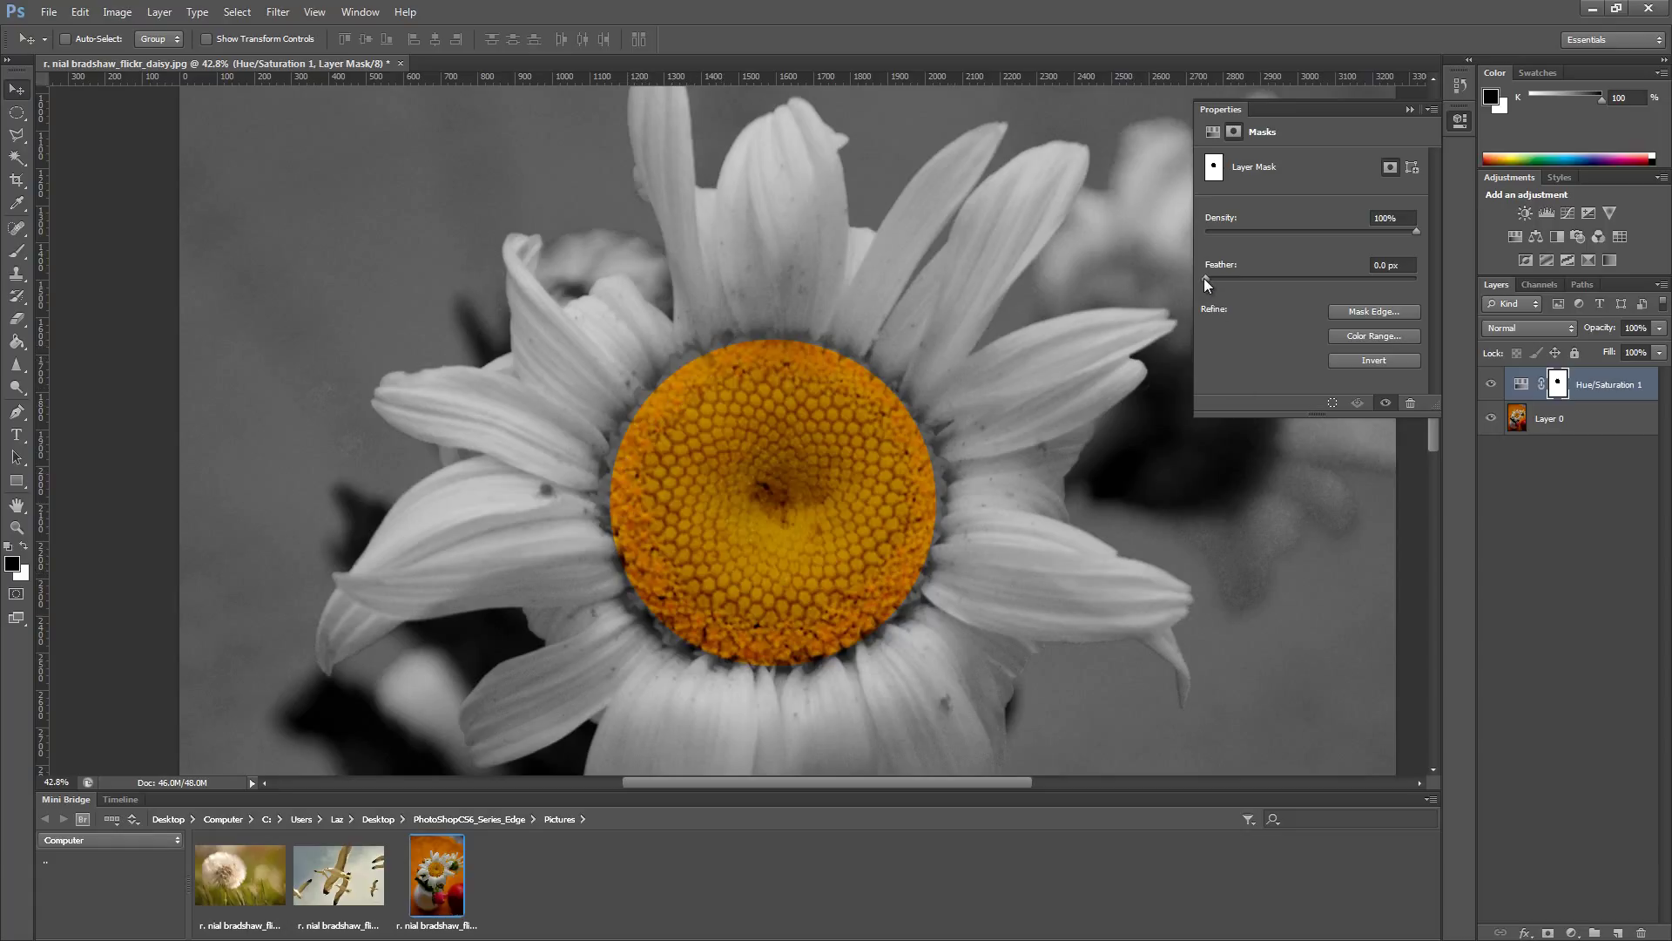
{"action": "left_click_drag", "start_coordinate": [1205, 279], "coordinate": [1208, 280]}
{"action": "left_click_drag", "start_coordinate": [1278, 277], "coordinate": [1281, 278]}
{"action": "left_click_drag", "start_coordinate": [1281, 278], "coordinate": [1314, 280]}
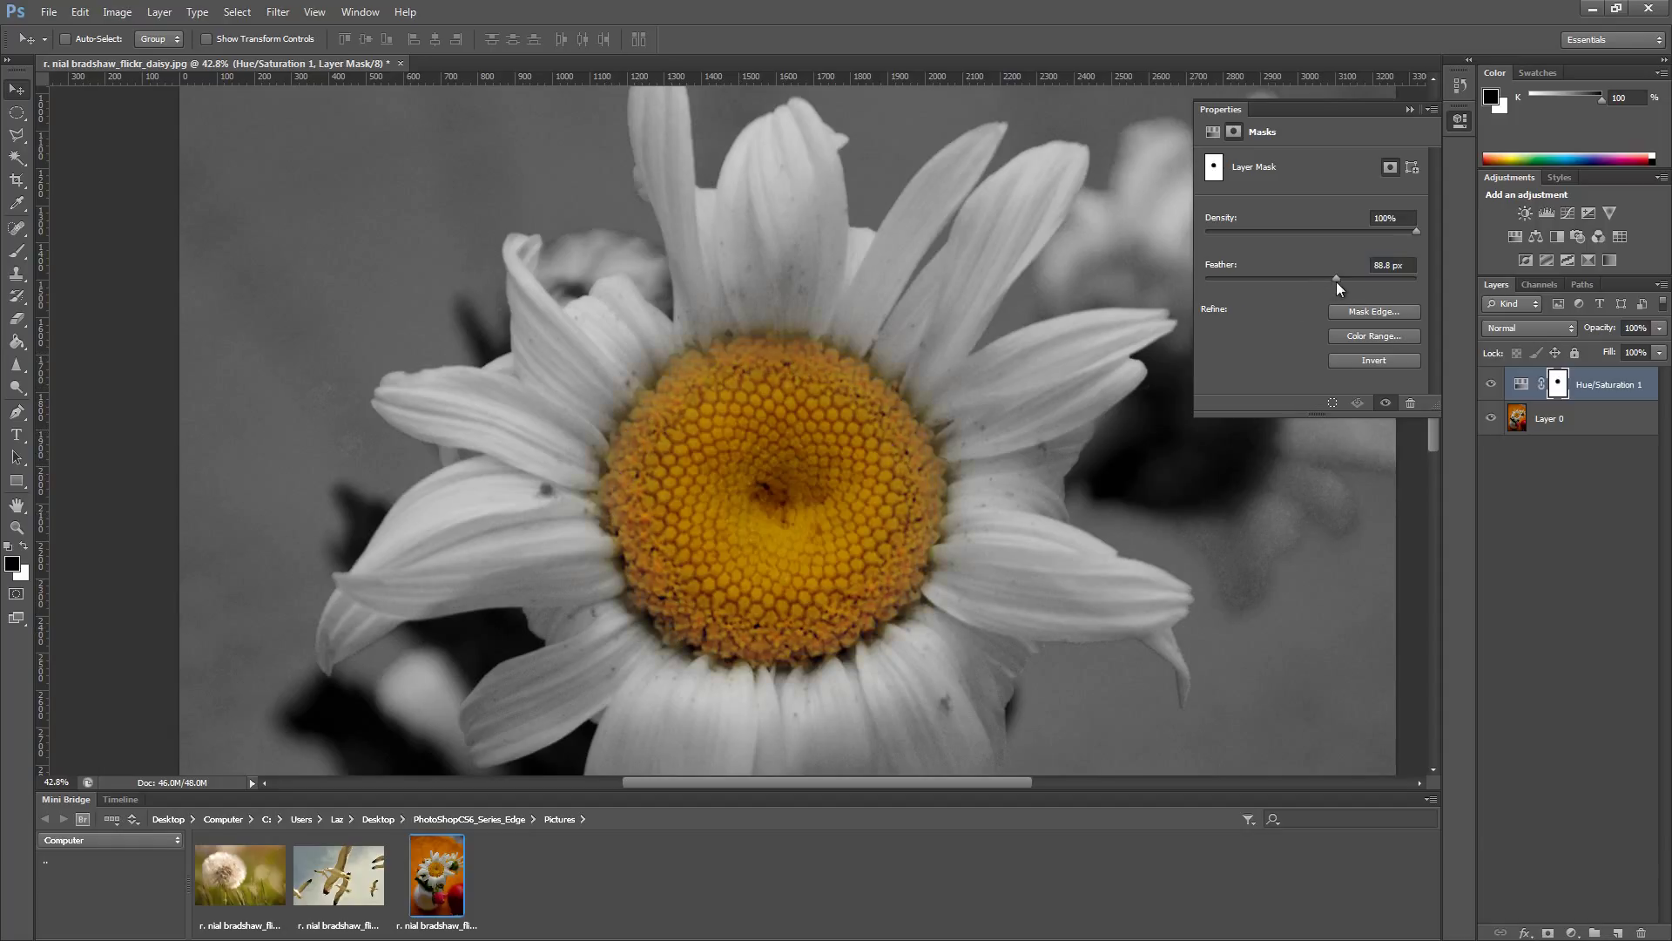
{"action": "left_click_drag", "start_coordinate": [1336, 280], "coordinate": [1313, 281]}
{"action": "mouse_move", "coordinate": [1425, 236]}
{"action": "left_mouse_down"}
{"action": "mouse_move", "coordinate": [1270, 233]}
{"action": "mouse_move", "coordinate": [1417, 233]}
{"action": "left_mouse_up"}
{"action": "scroll", "coordinate": [958, 495], "scroll_direction": "down", "scroll_amount": 4}
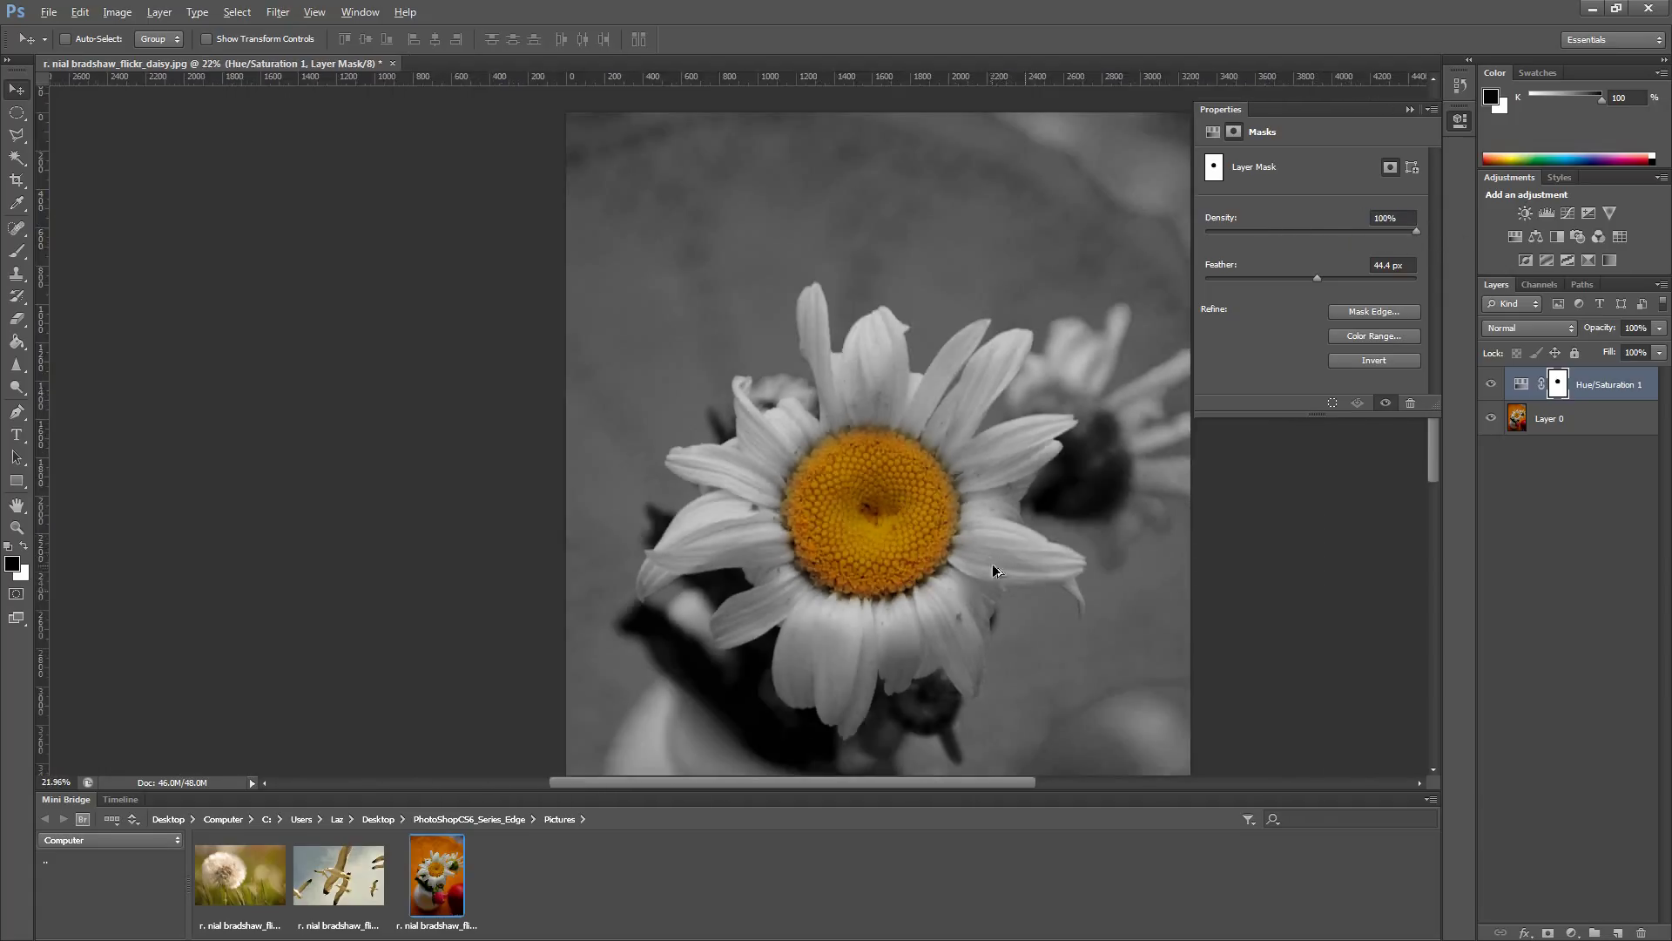
Step: Collapse the mask Properties panel
{"action": "scroll", "coordinate": [1022, 581], "scroll_direction": "down", "scroll_amount": 1}
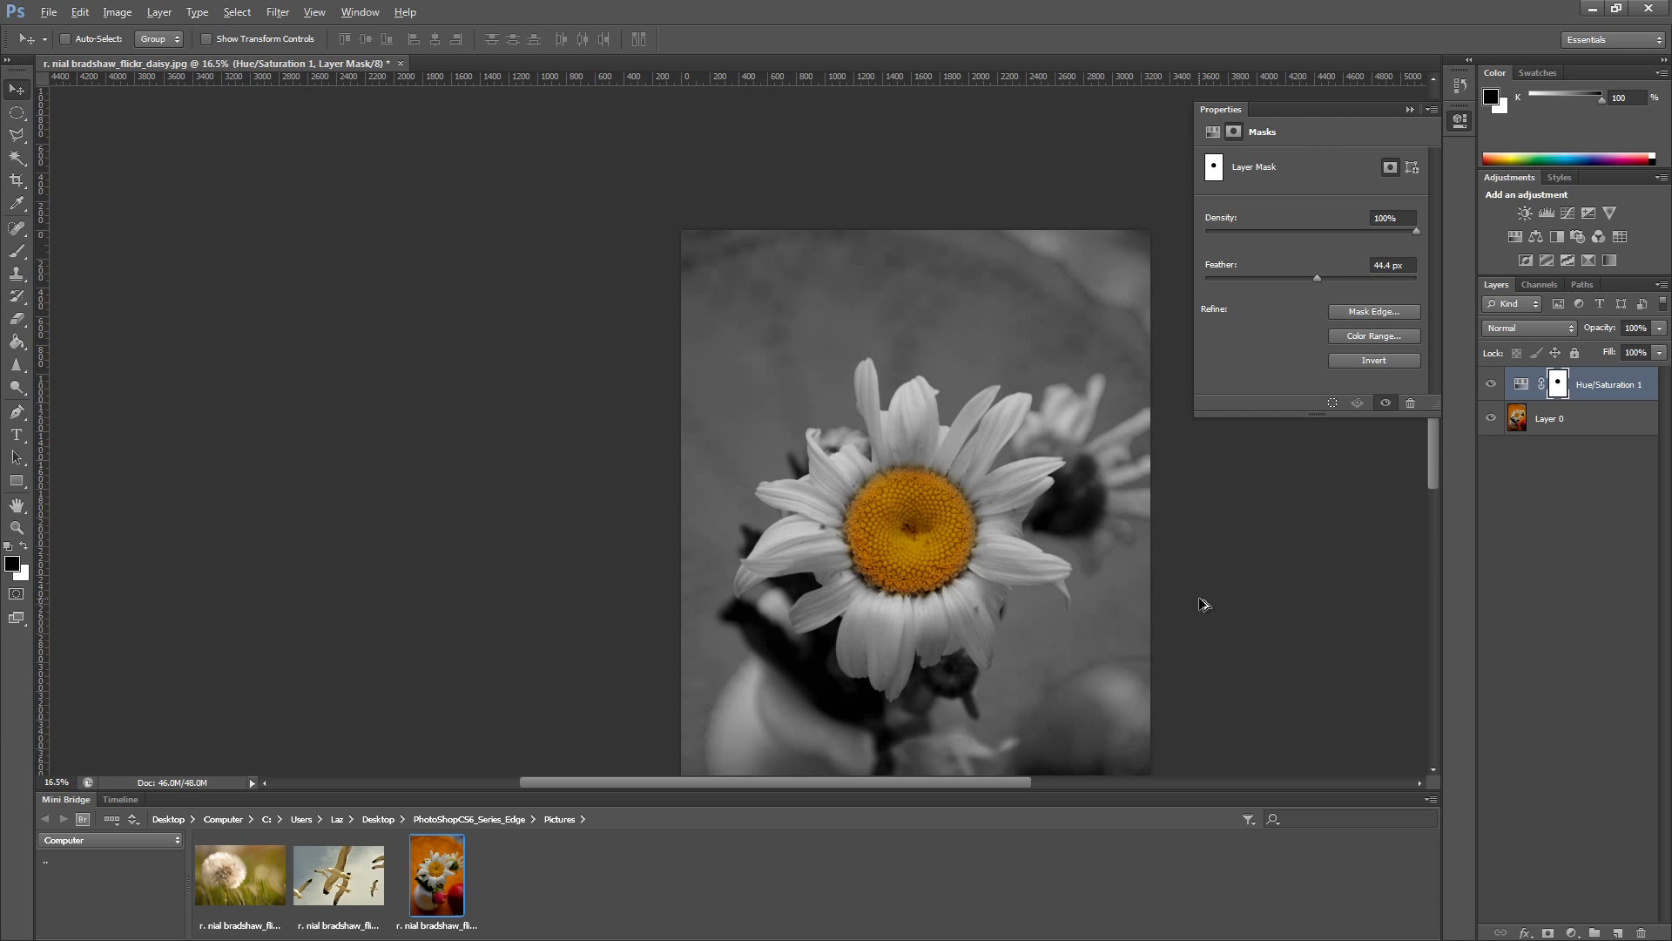
{"action": "left_click", "coordinate": [1409, 110]}
{"action": "scroll", "coordinate": [1280, 467], "scroll_direction": "down", "scroll_amount": 1}
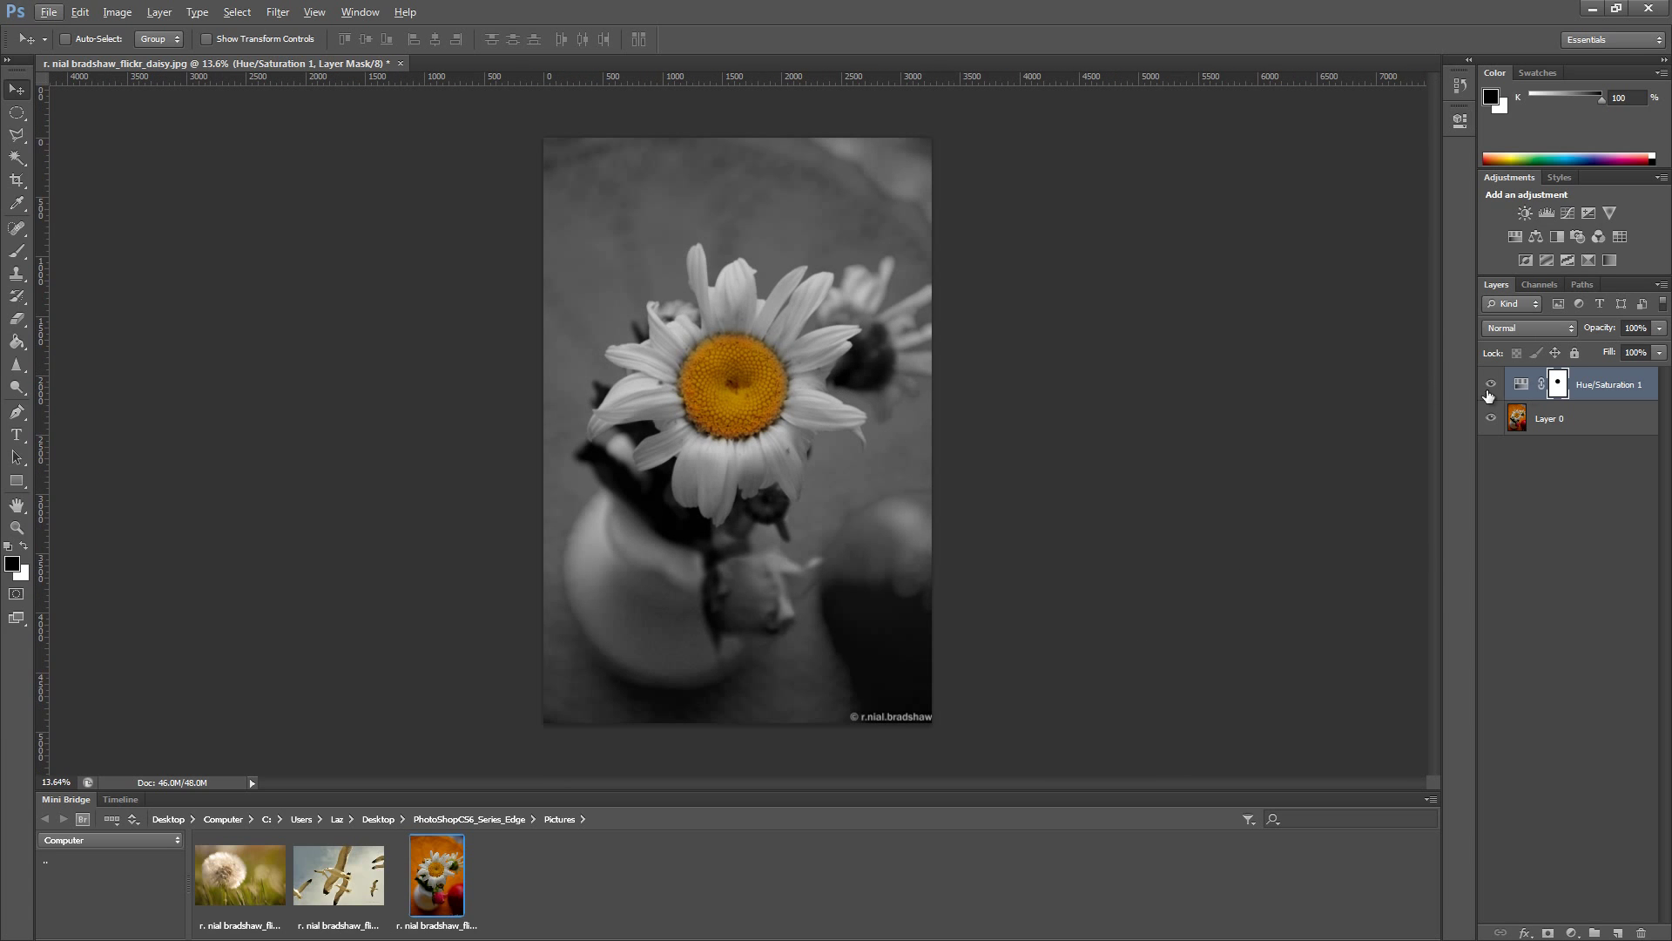
{"action": "scroll", "coordinate": [895, 332], "scroll_direction": "up", "scroll_amount": 1}
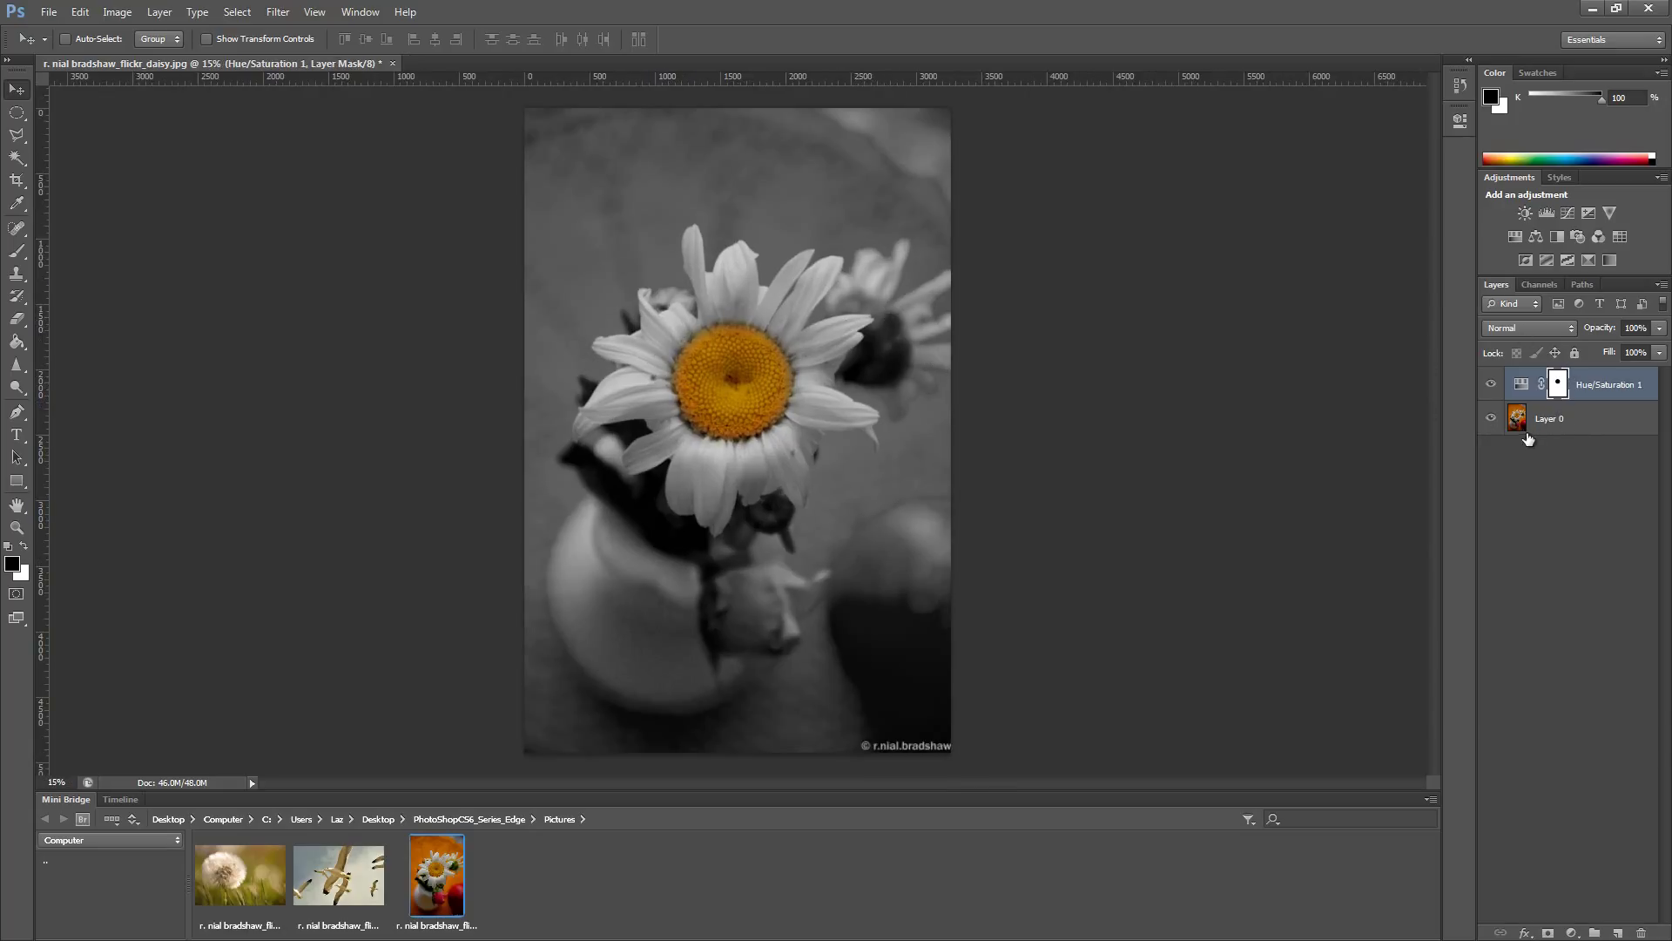
Step: Hide and reshow the Hue/Saturation layer to compare with the original, selecting Layer 0
{"action": "left_click", "coordinate": [1597, 389]}
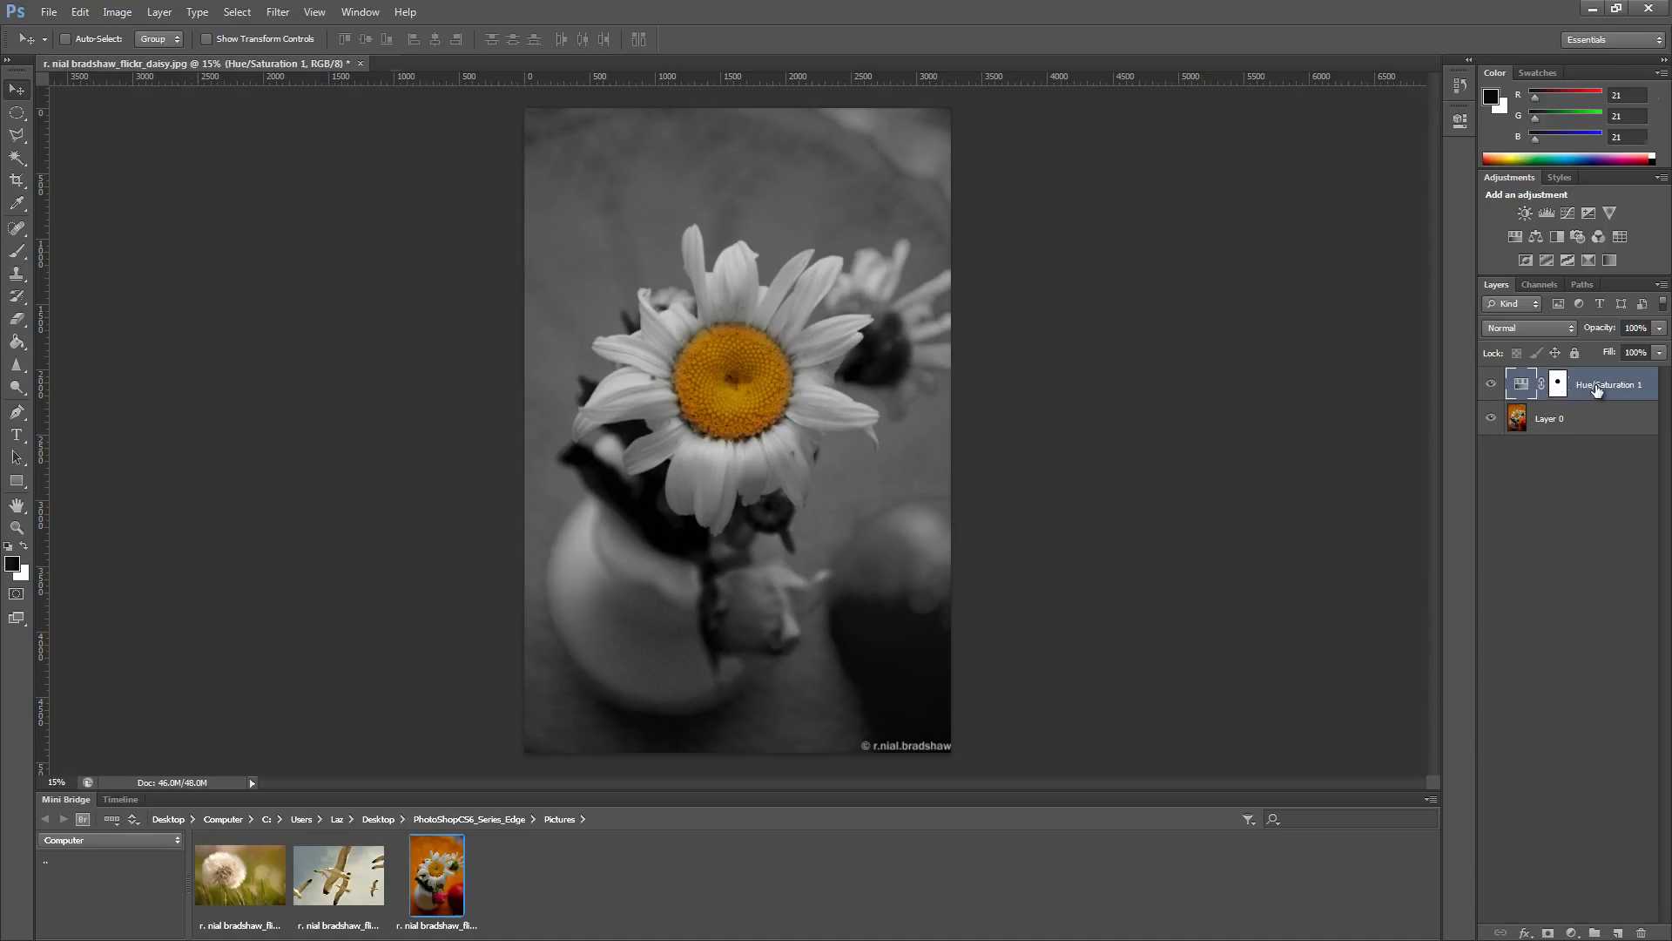
{"action": "left_click", "coordinate": [1490, 386]}
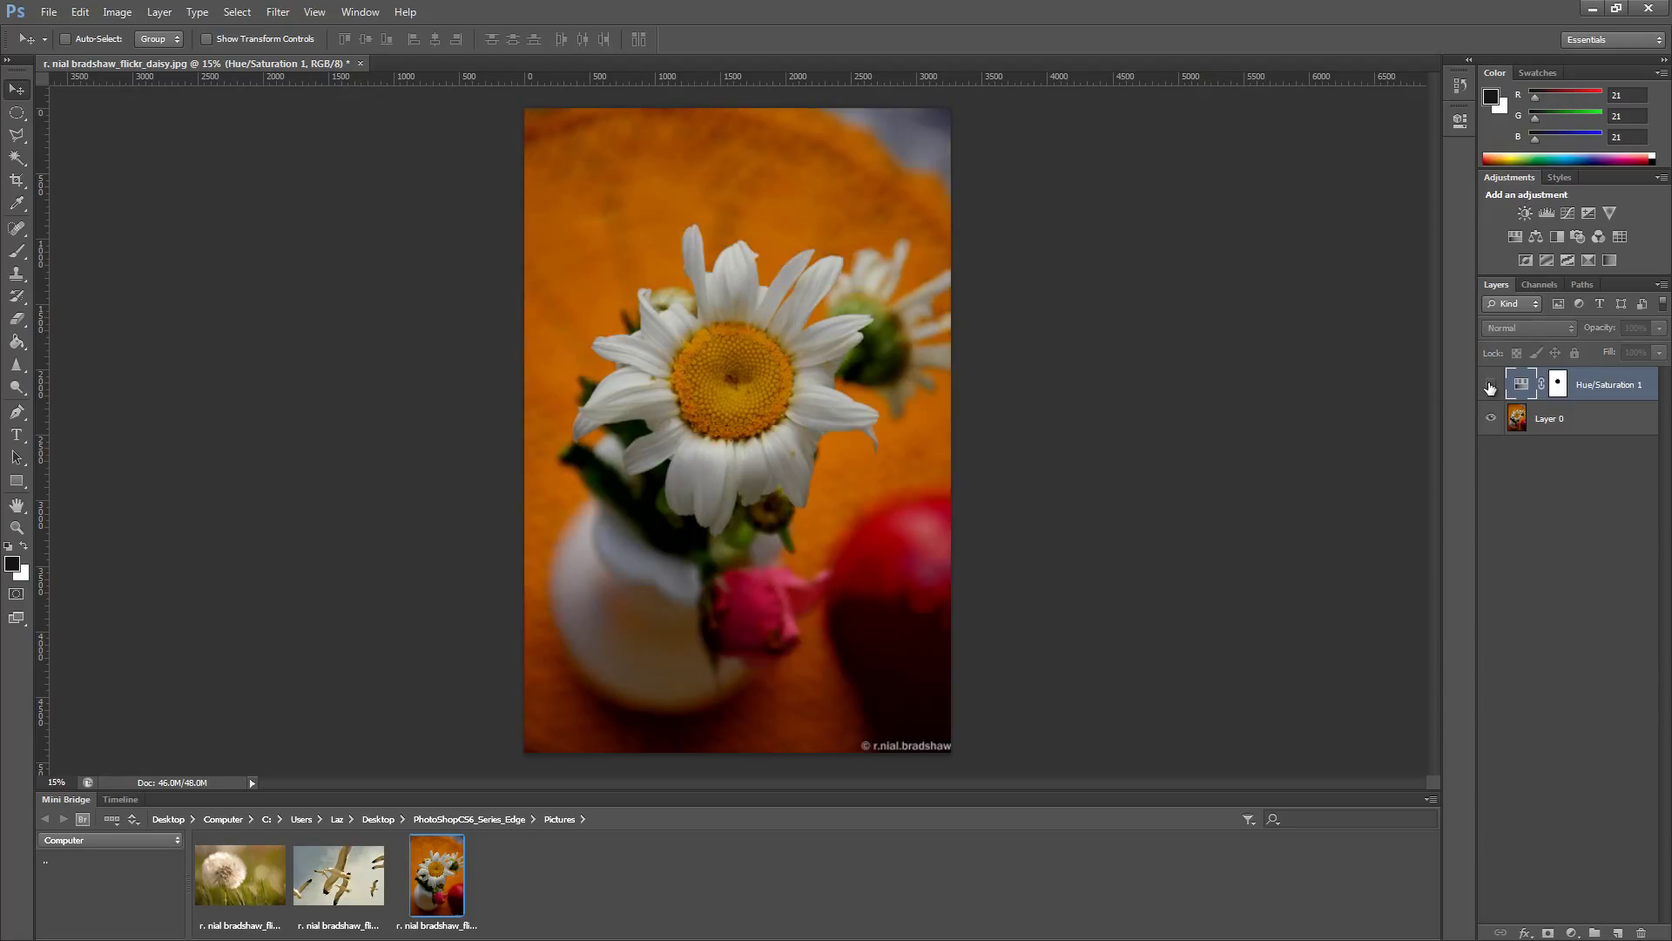
{"action": "scroll", "coordinate": [955, 432], "scroll_direction": "up", "scroll_amount": 1}
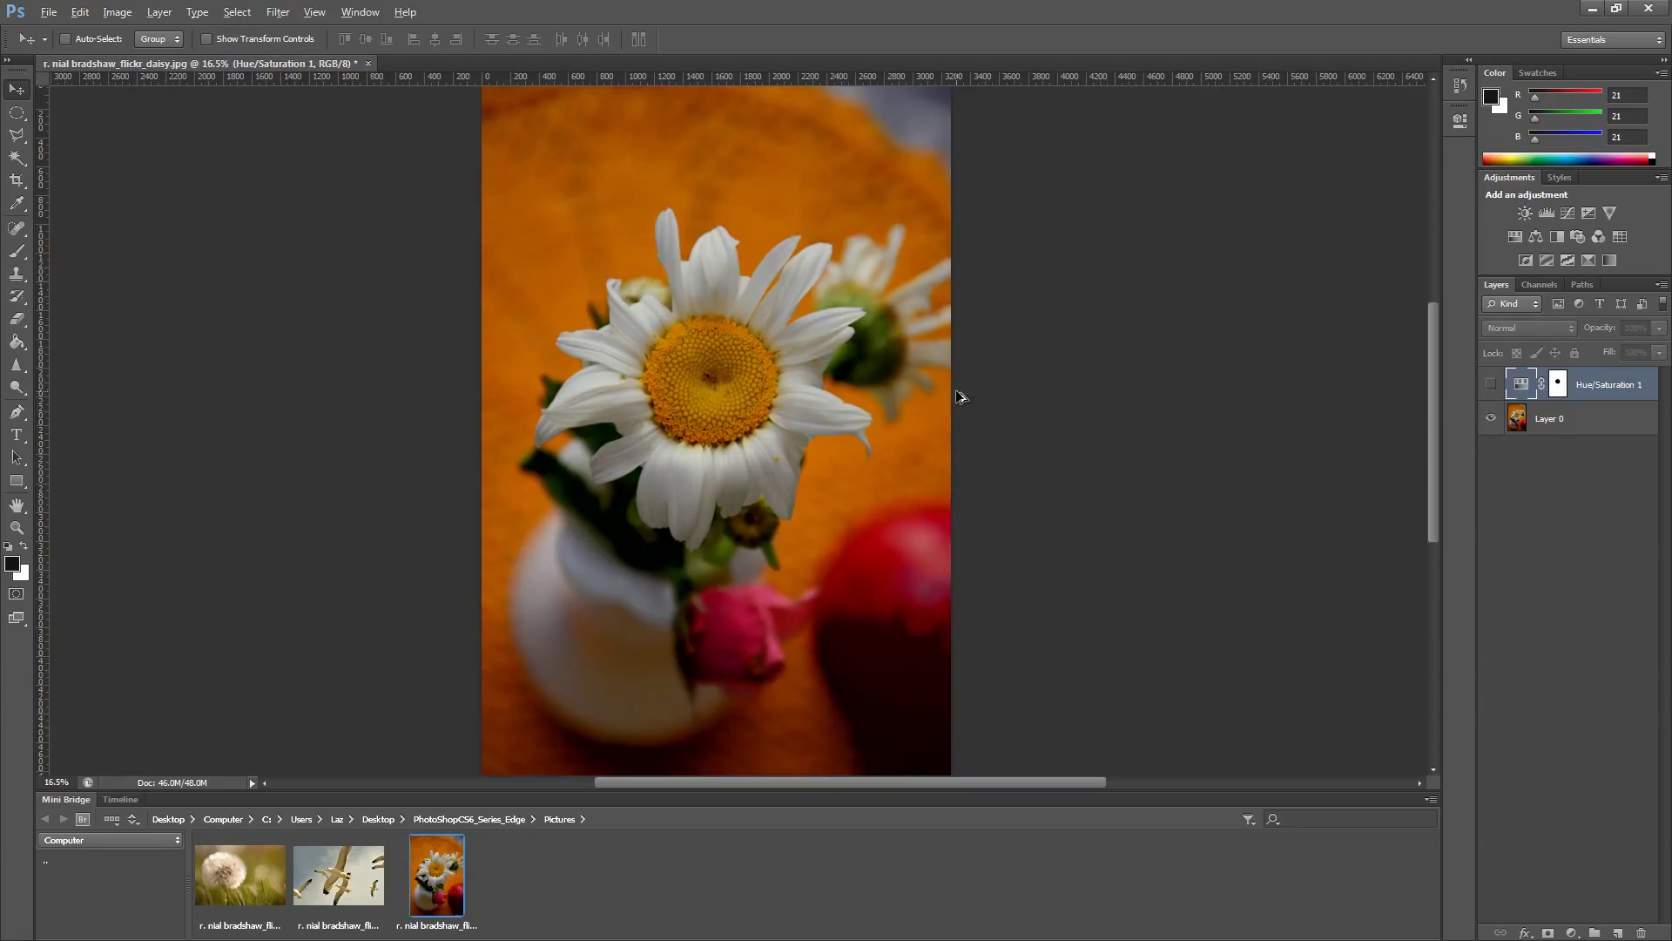
{"action": "left_click", "coordinate": [1535, 421]}
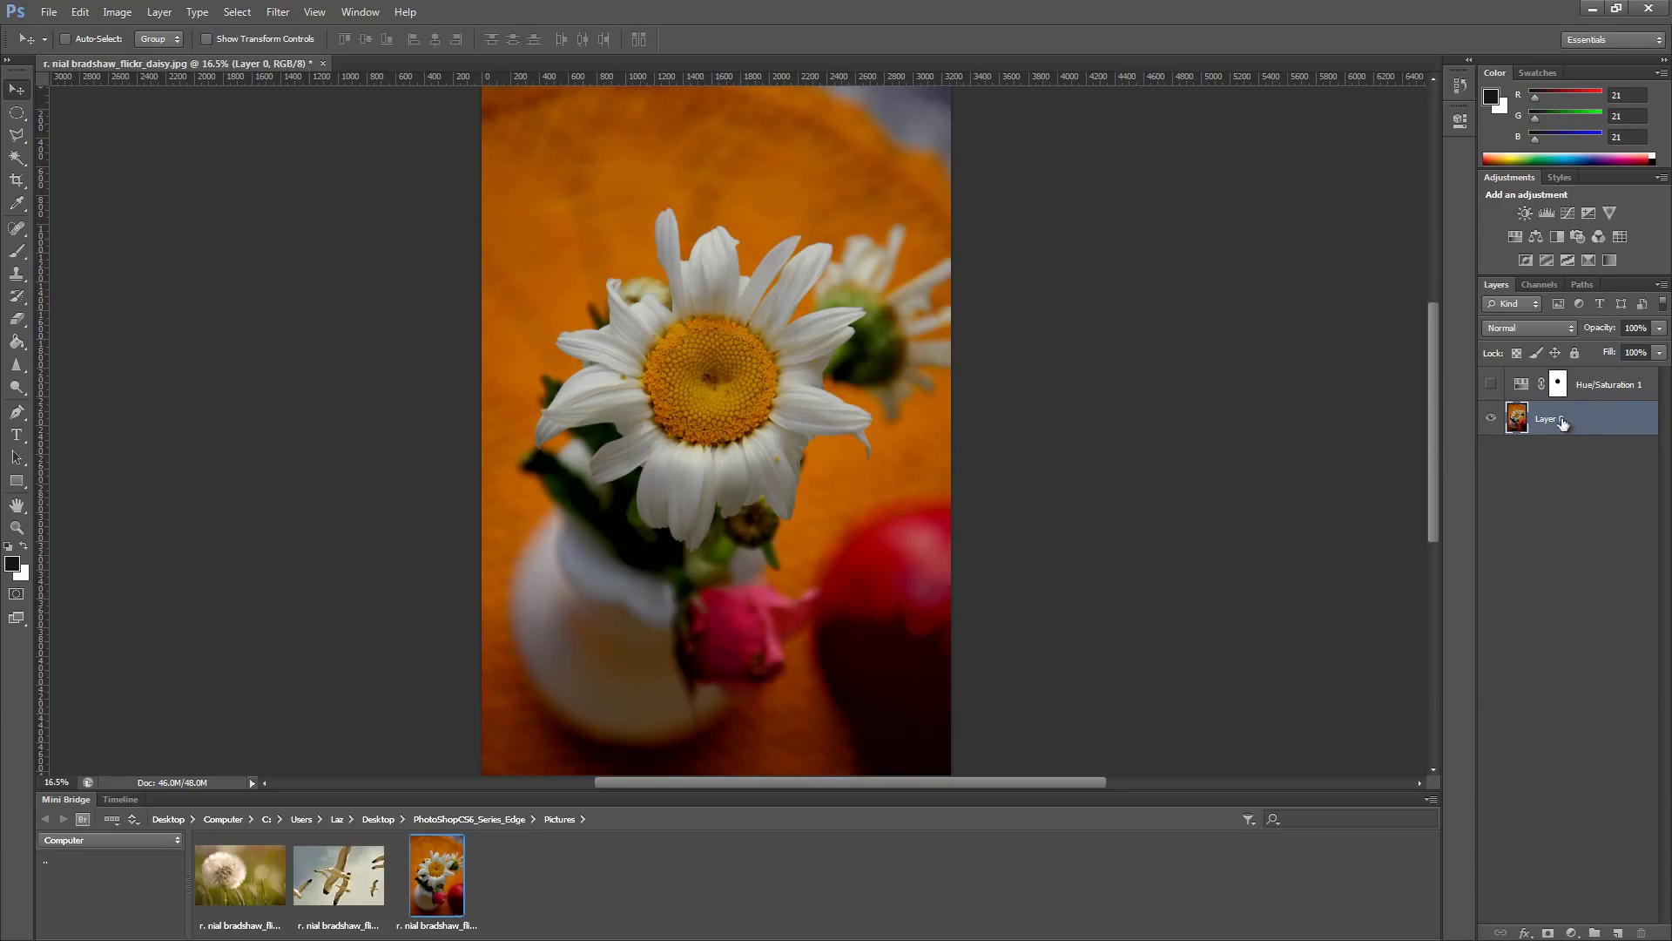
{"action": "left_click", "coordinate": [1491, 384]}
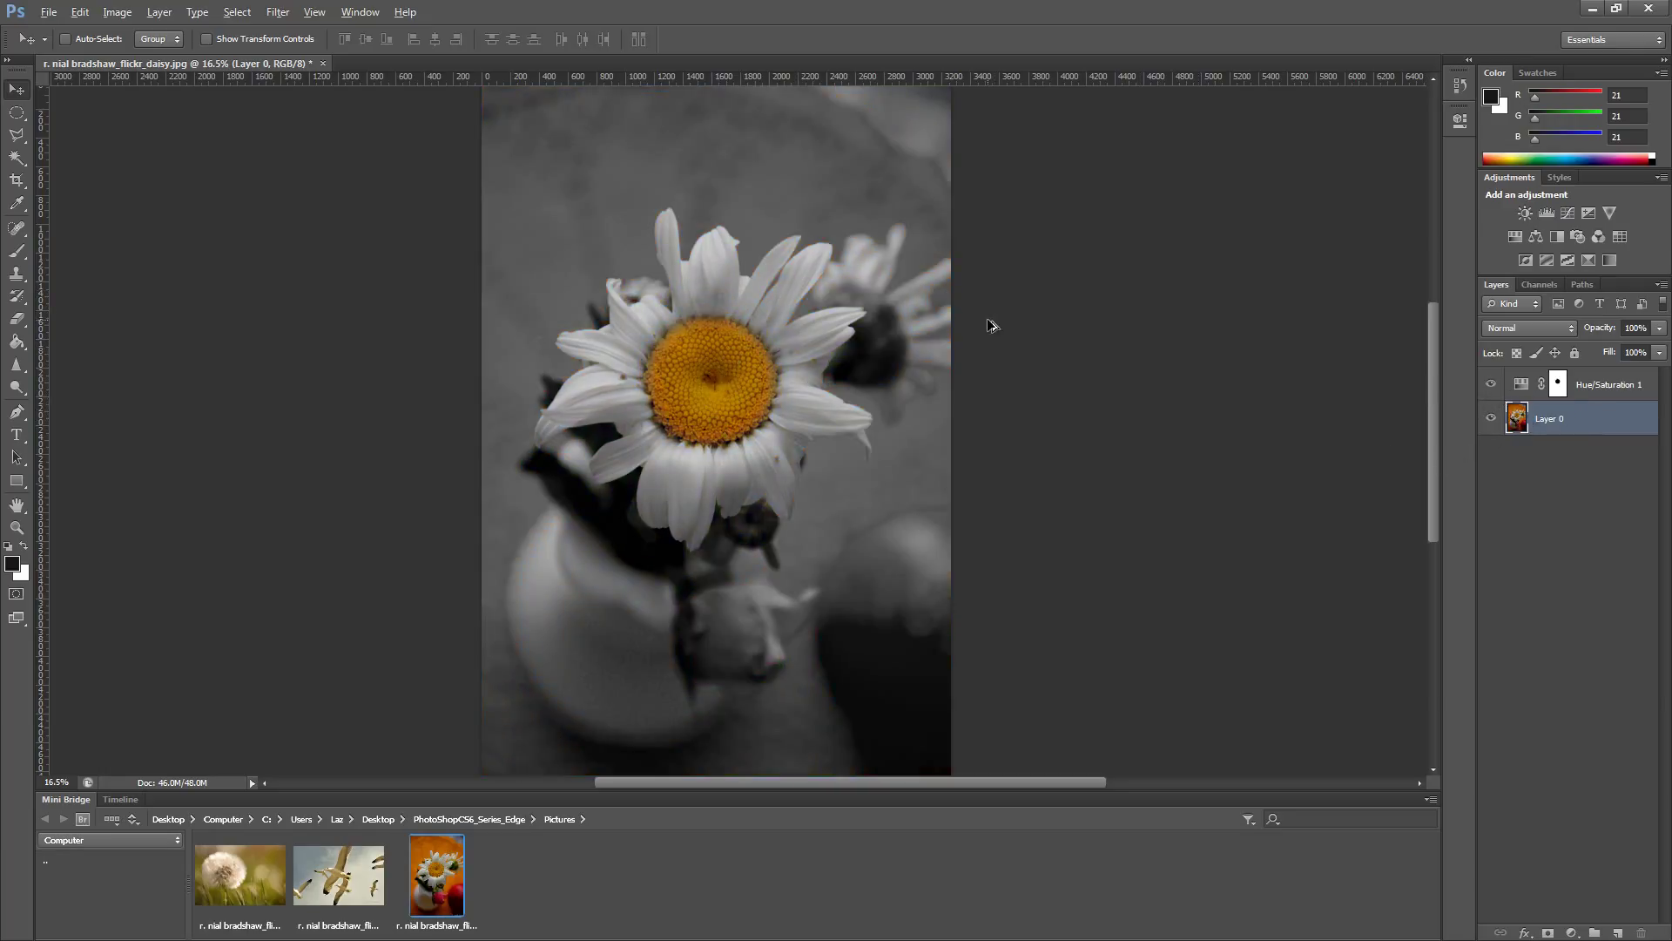